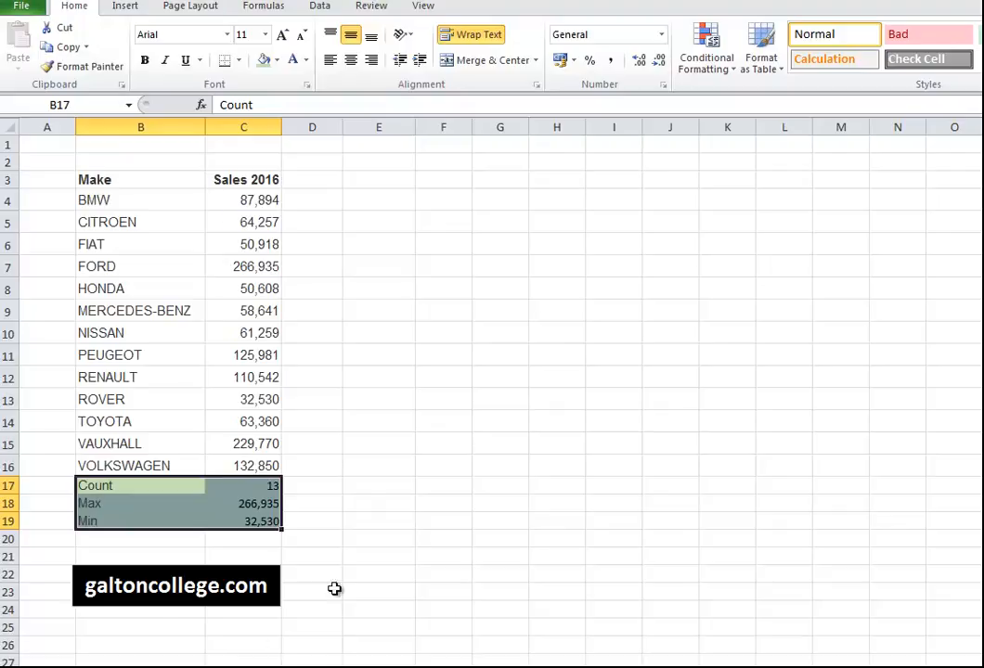
Step: Inspect the formulas behind the Count, Max and Min values in cells C17 to C19
click(269, 486)
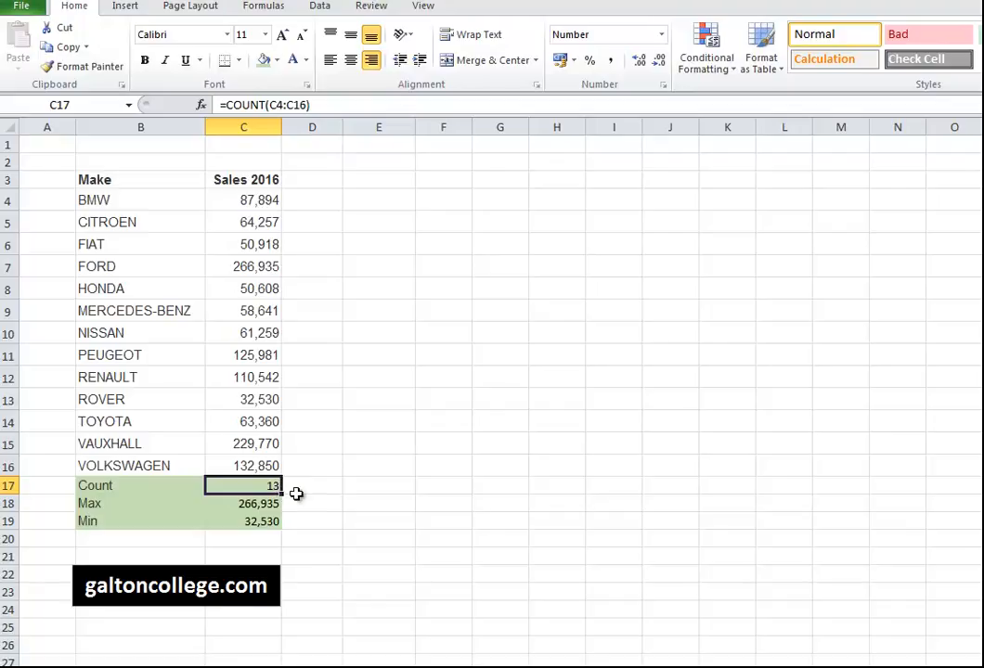
click(253, 505)
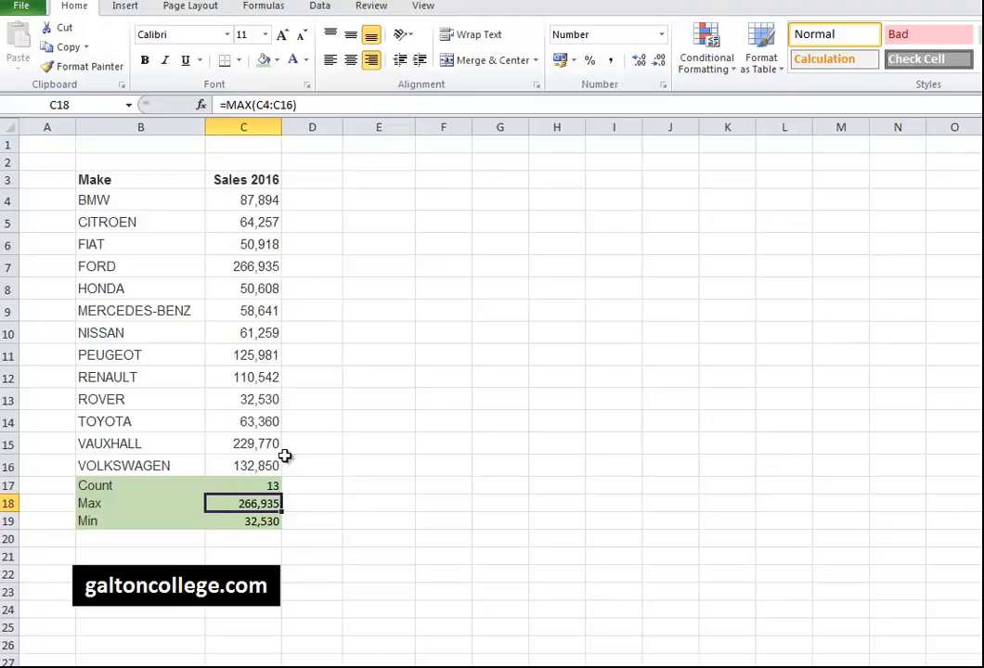
click(251, 522)
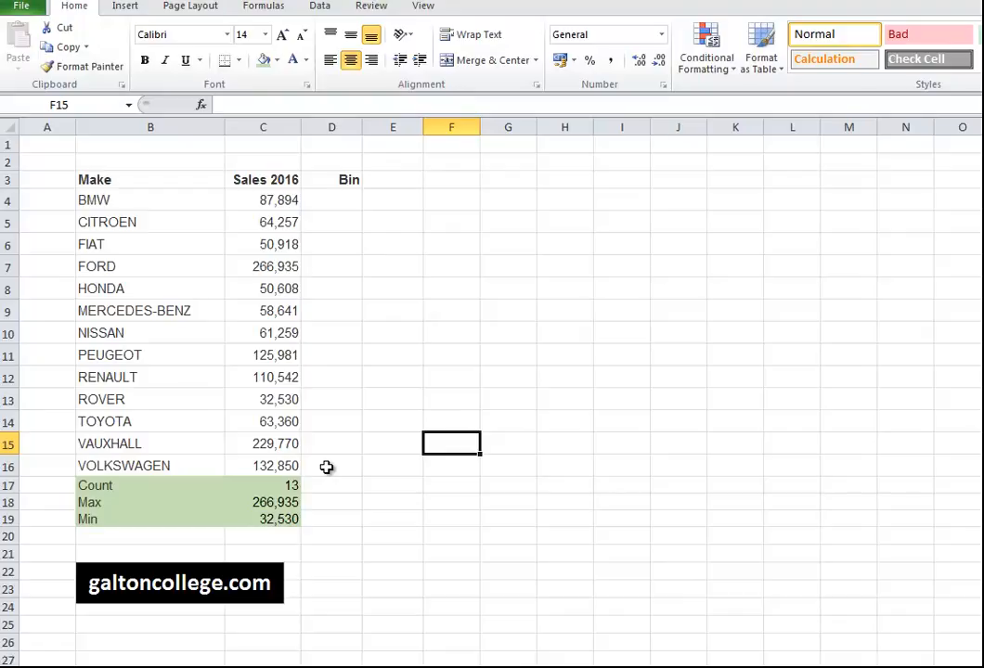
click(325, 201)
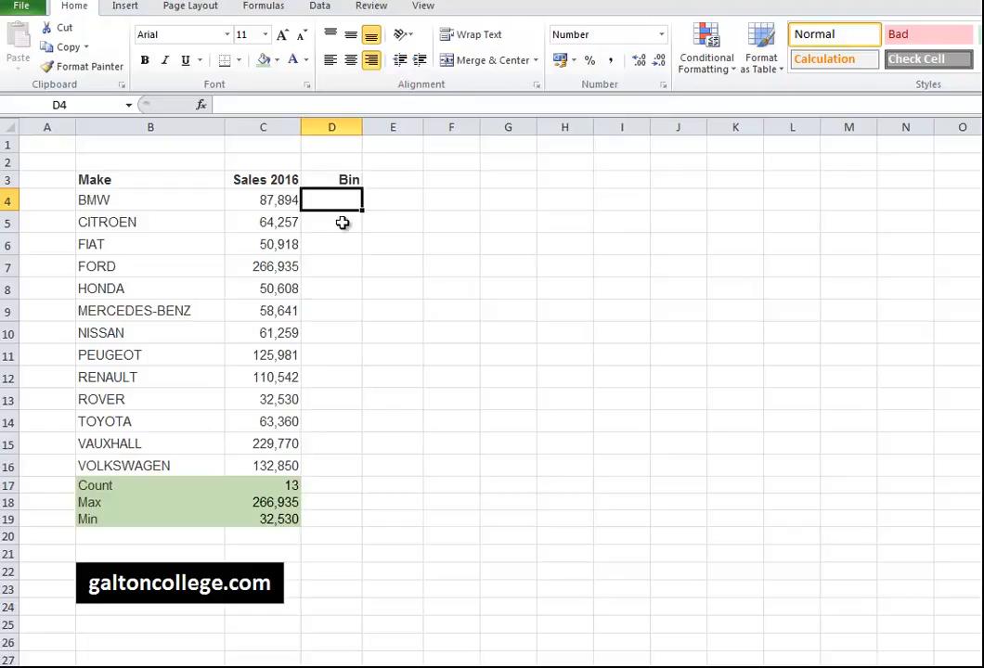
click(343, 223)
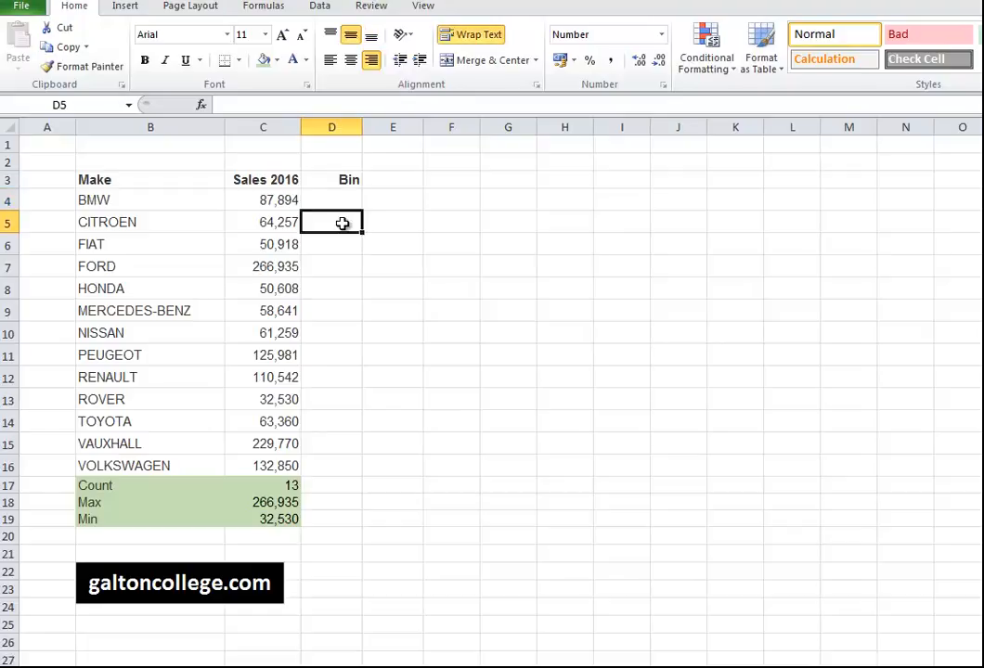
click(344, 249)
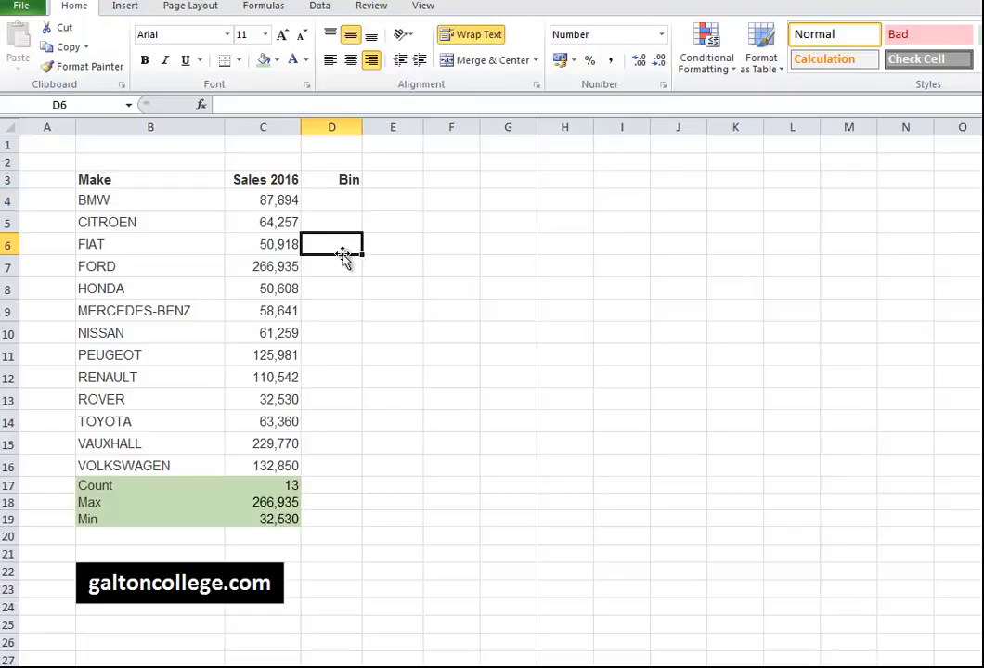
click(343, 202)
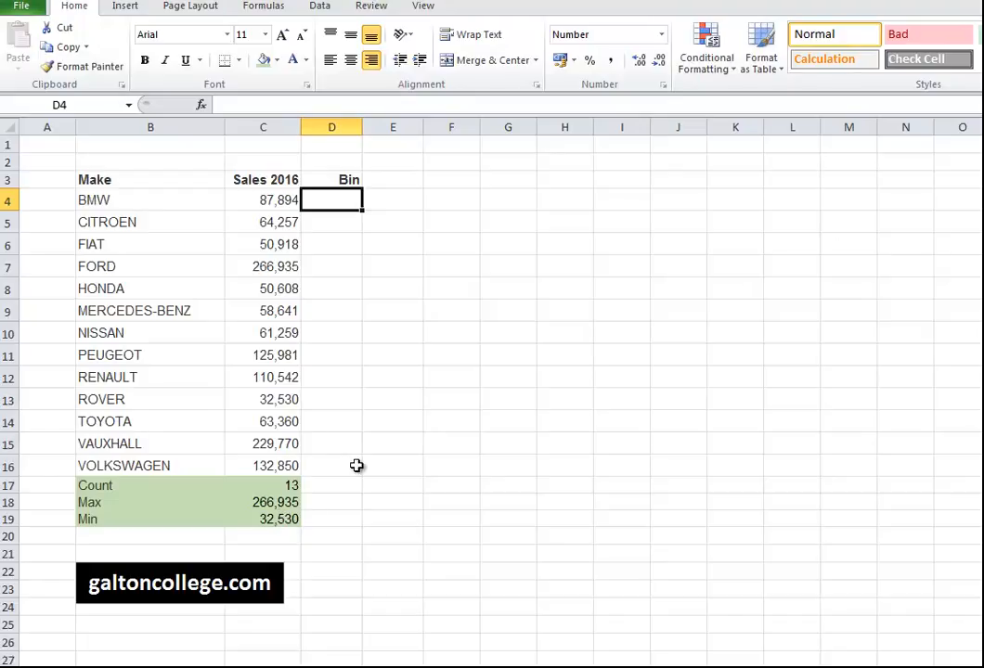
click(275, 519)
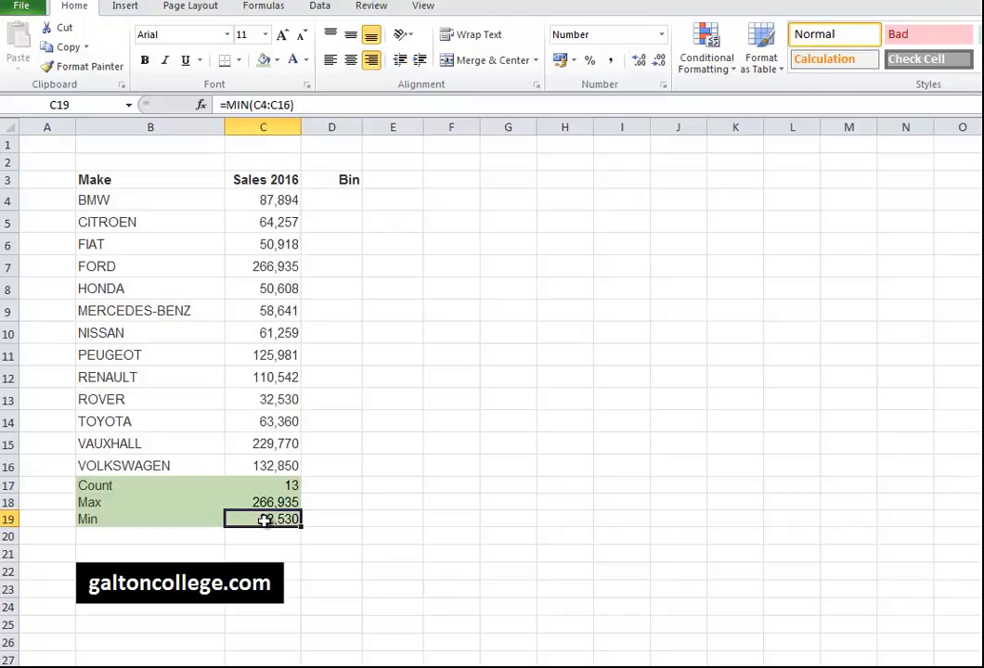
Step: Enter the formula =C19 in cell D4 as the first Bin value
click(347, 202)
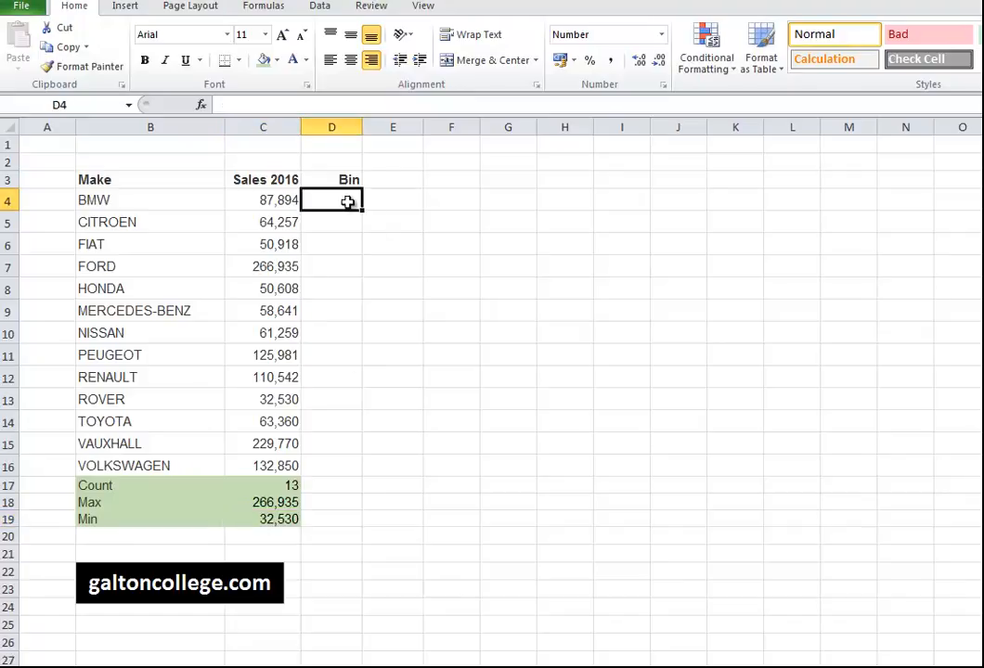
text(=c)
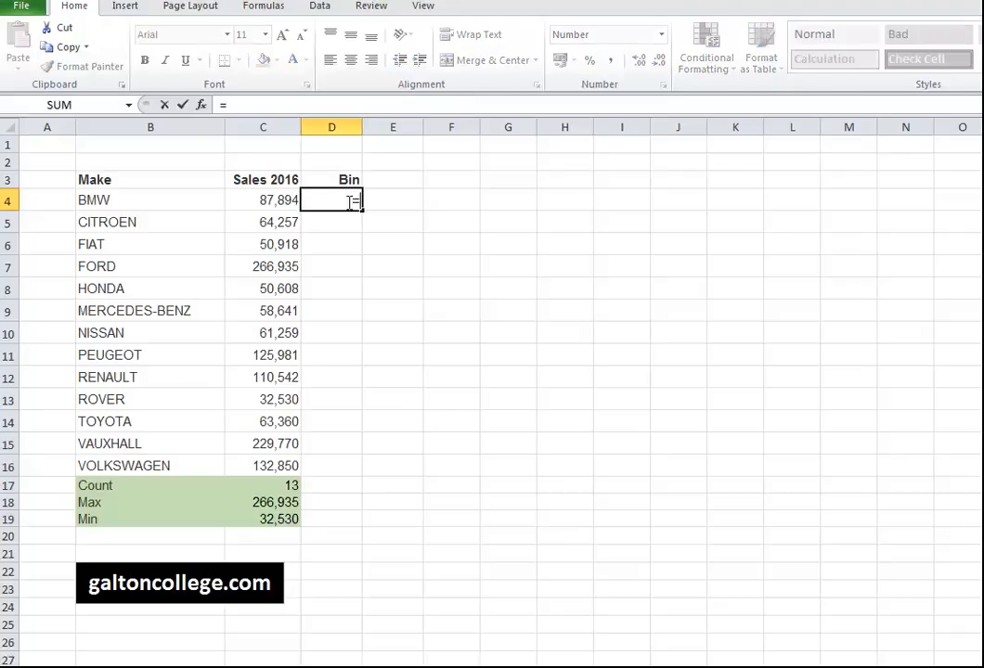
text(19)
key(Return)
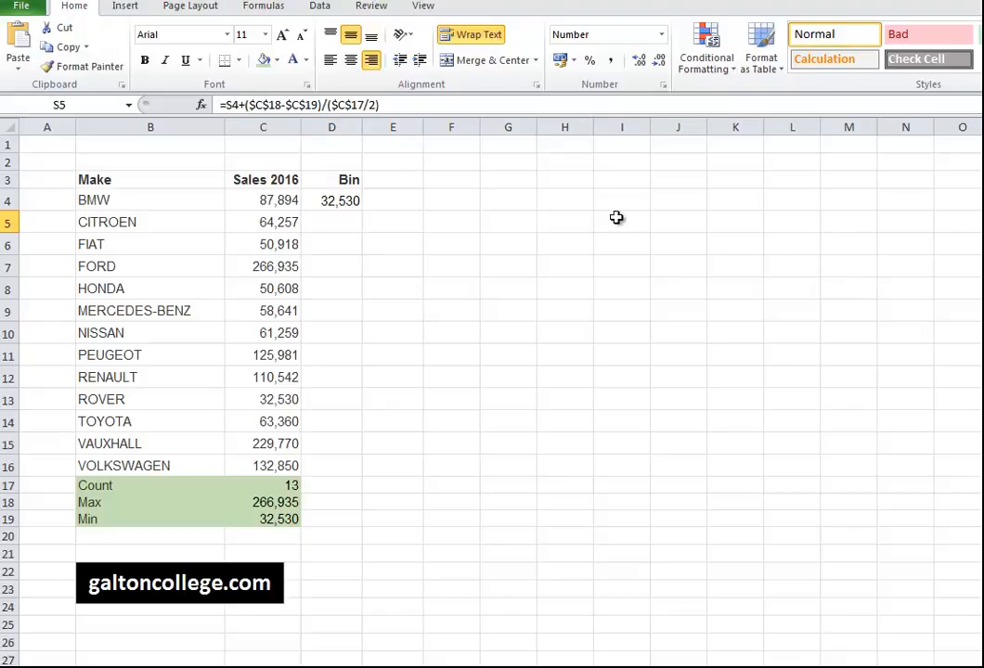
Step: Paste the copied formula =D4+($C$18-$C$19)/($C$17/2) into cell D5 and fill it down to D11
click(343, 222)
right_click(344, 223)
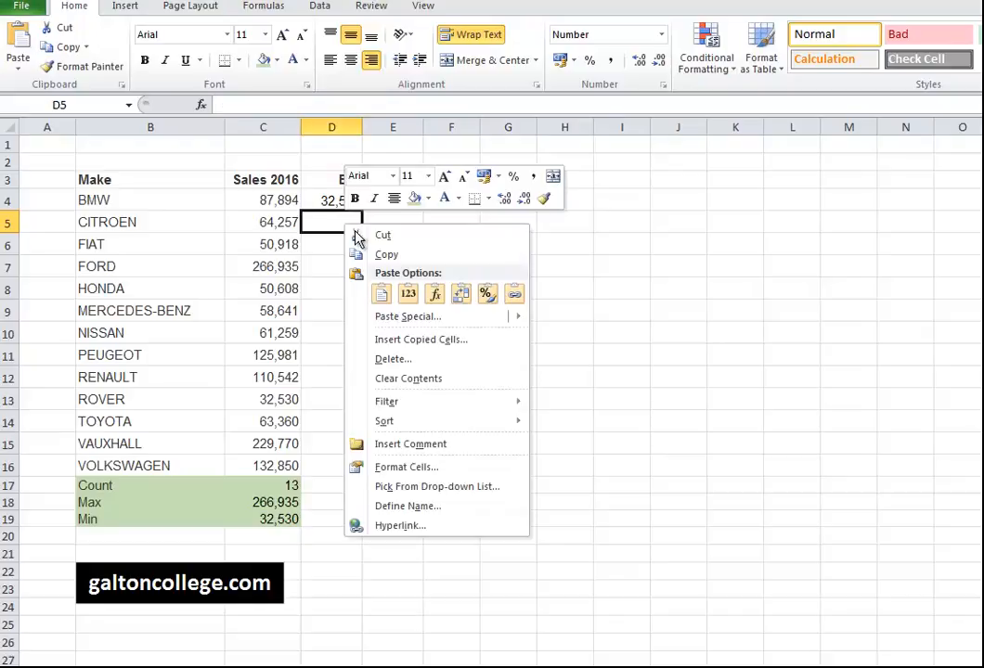
click(382, 294)
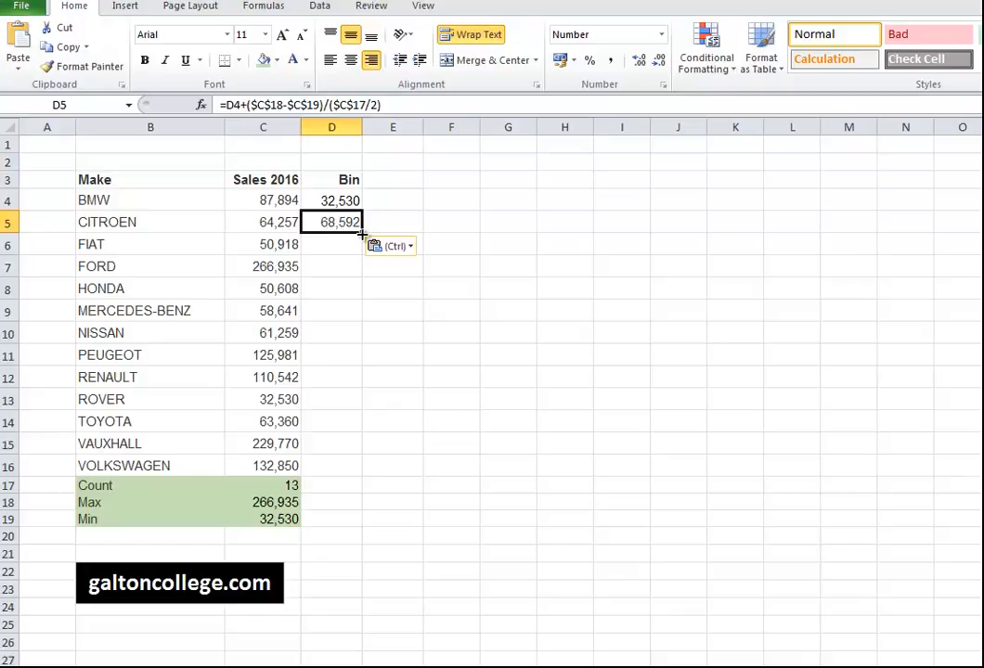
drag(361, 233, 357, 362)
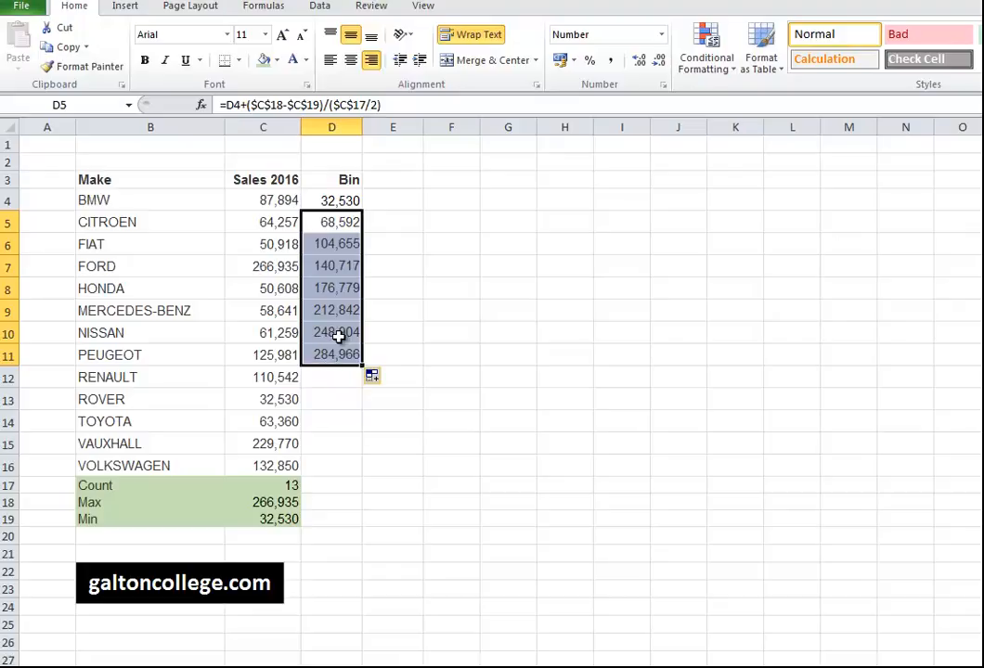
Step: Add the heading Frequency in cell E3 and widen column E to fit it on one line
click(388, 203)
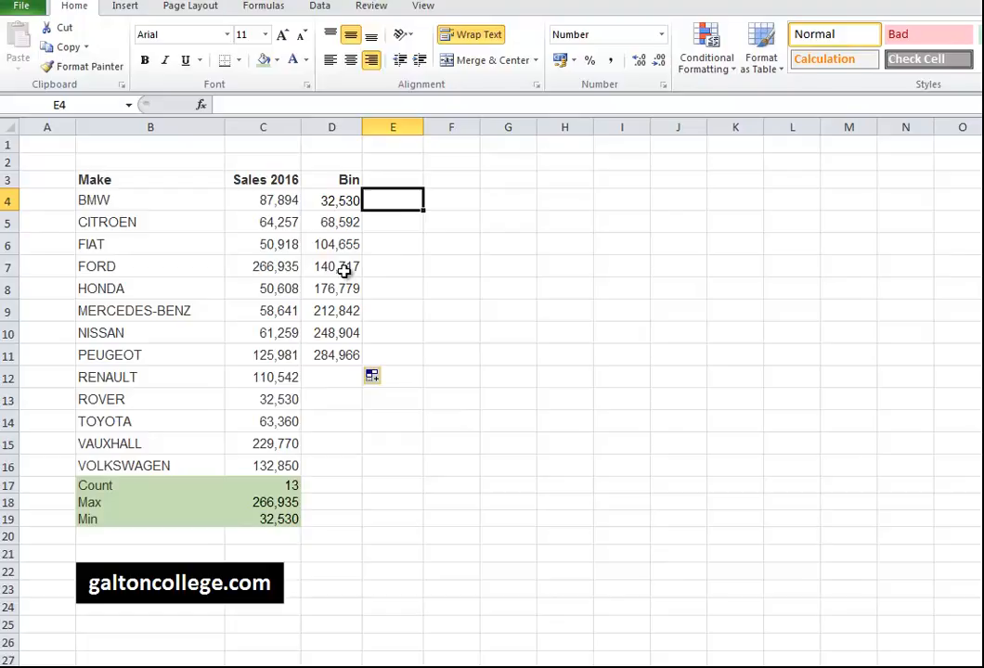
click(412, 182)
text(F)
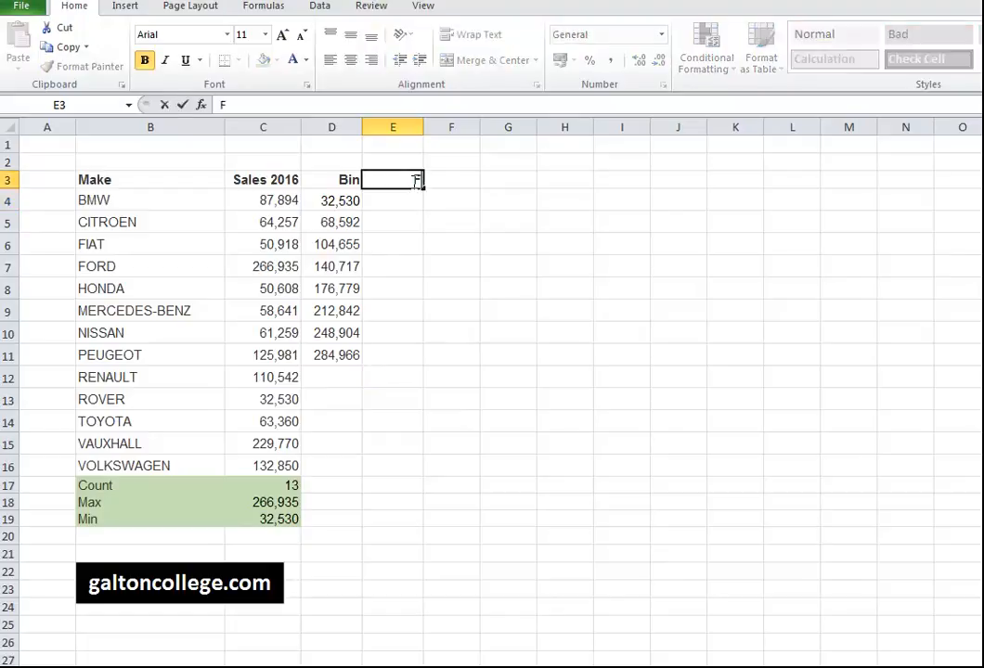
text(requency)
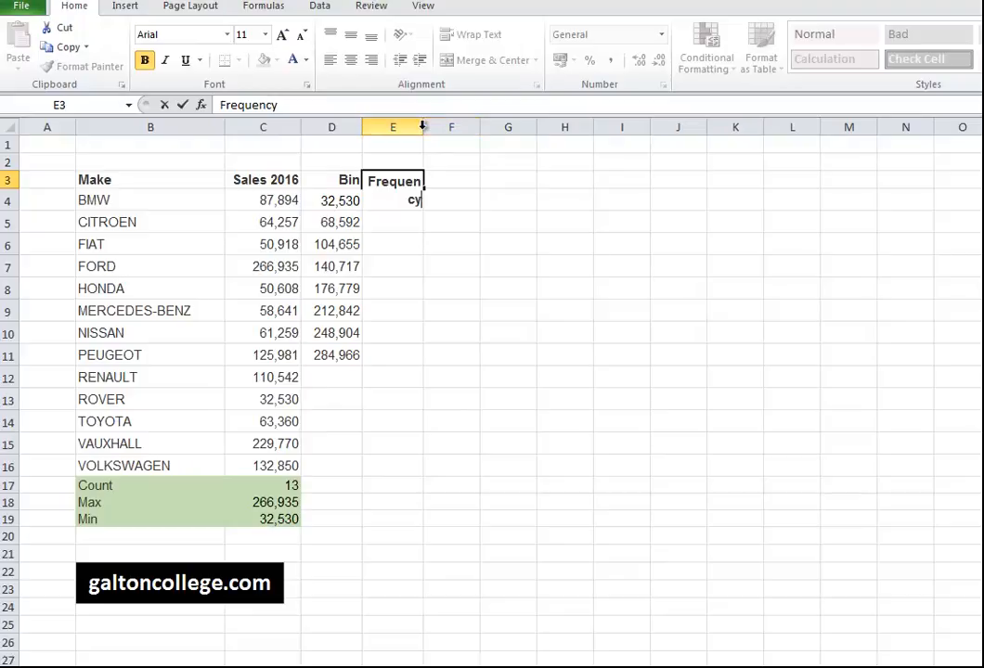
click(417, 127)
drag(421, 127, 448, 127)
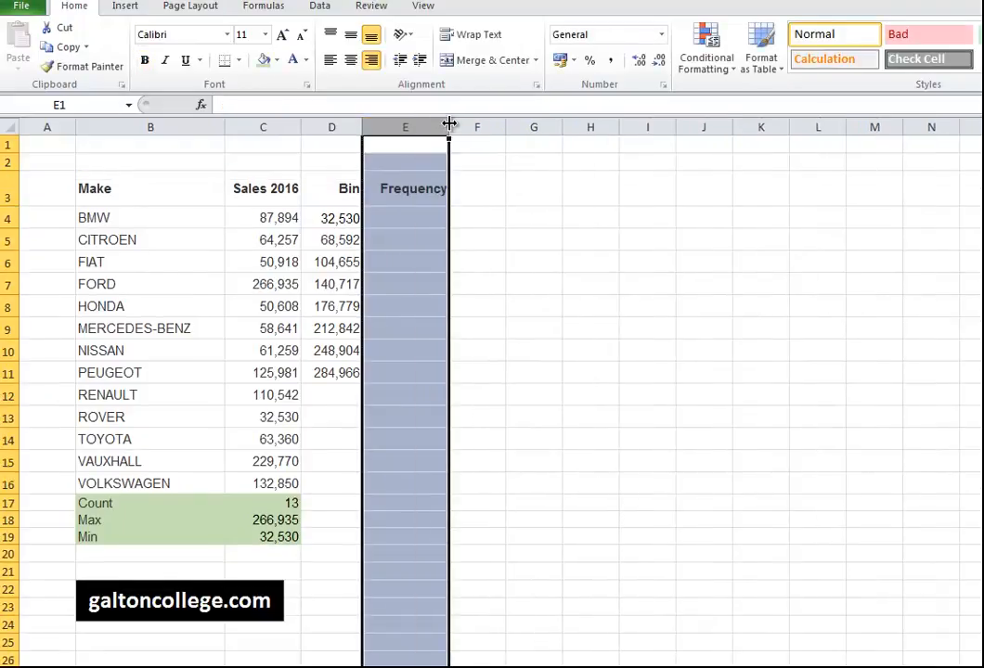
click(409, 191)
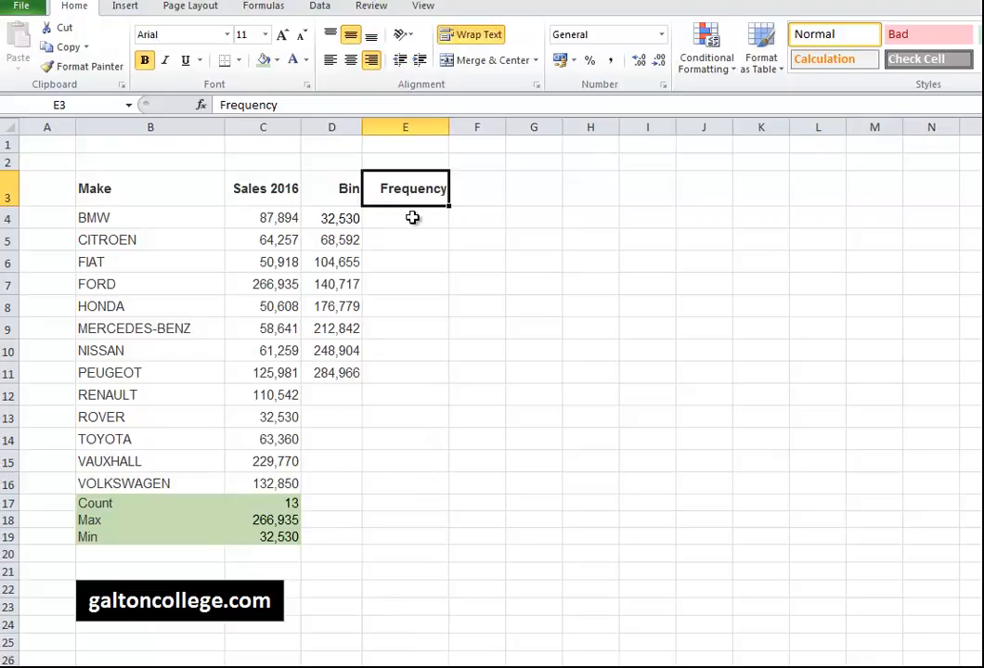
Step: Write the formula =FREQUENCY(C4:C16,D4:D11) in cell E4, using the sales figures as data and the Bin values as bins
click(412, 217)
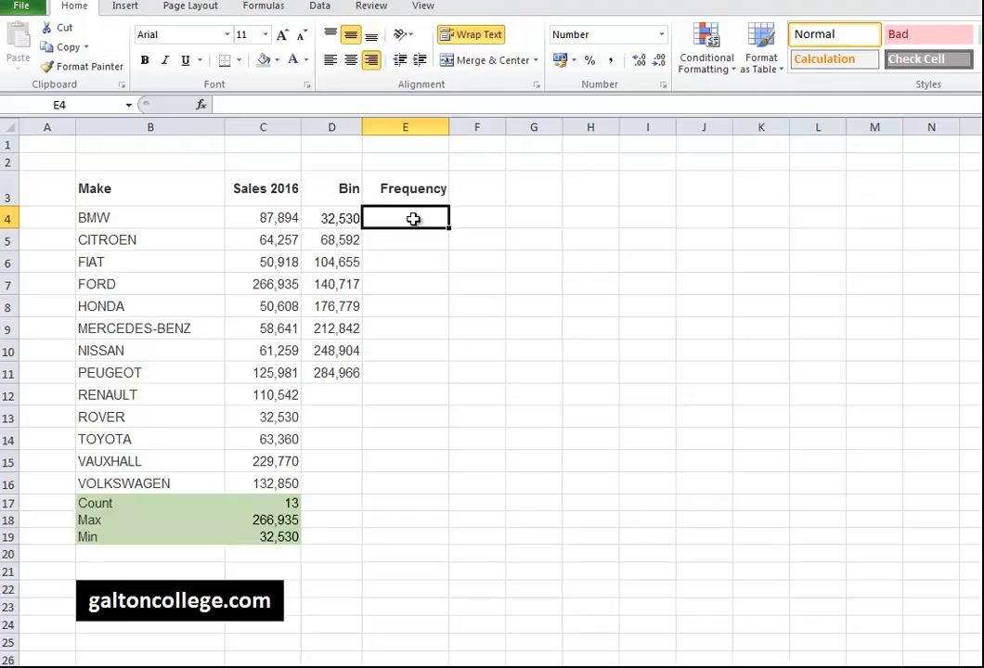
click(233, 105)
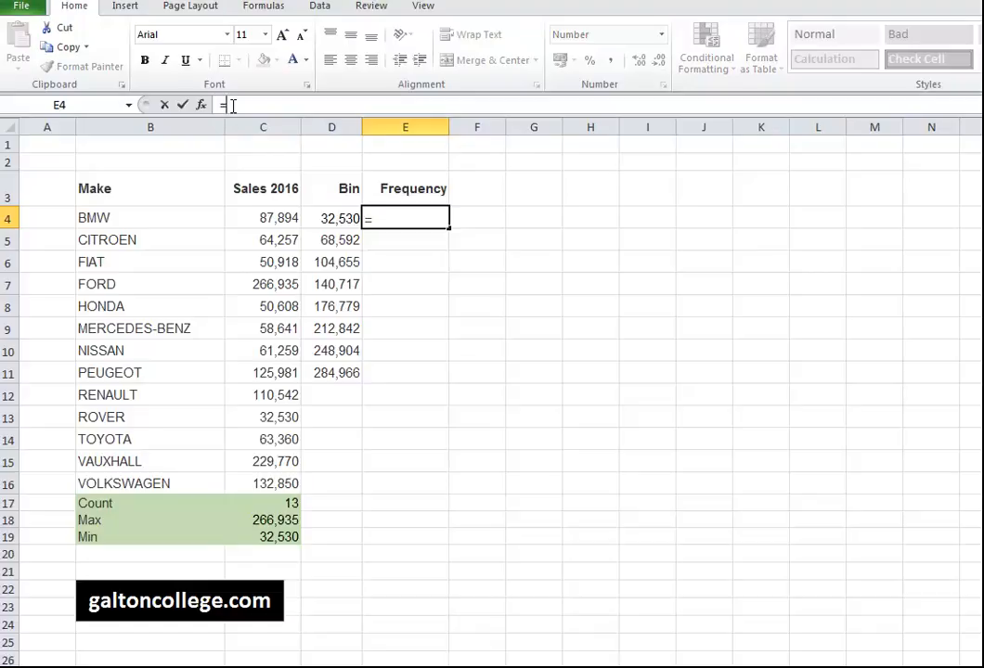
text(=FREQUENCY)
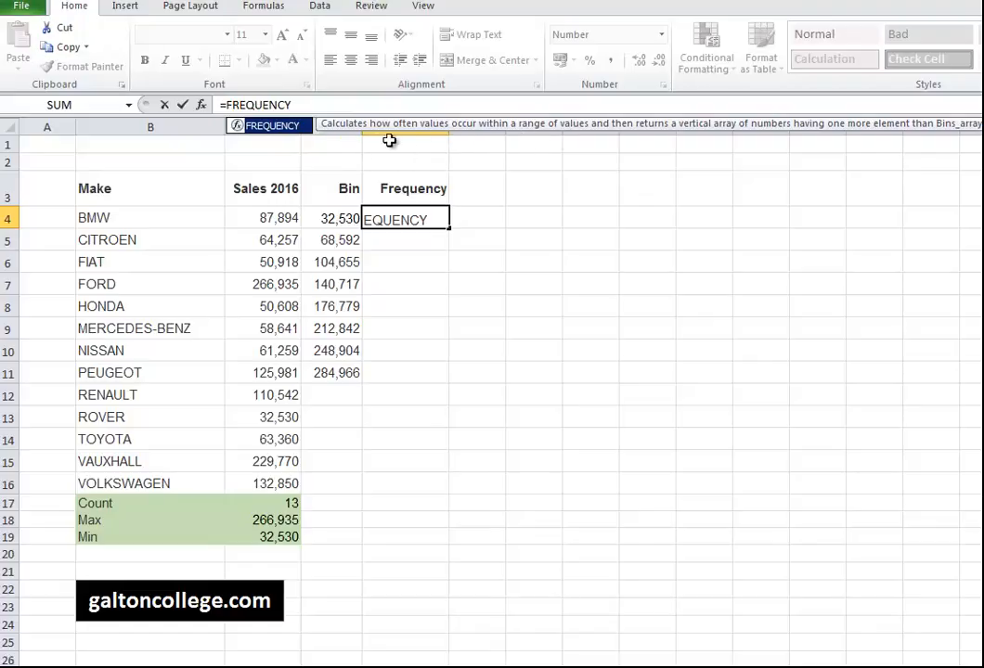
click(305, 104)
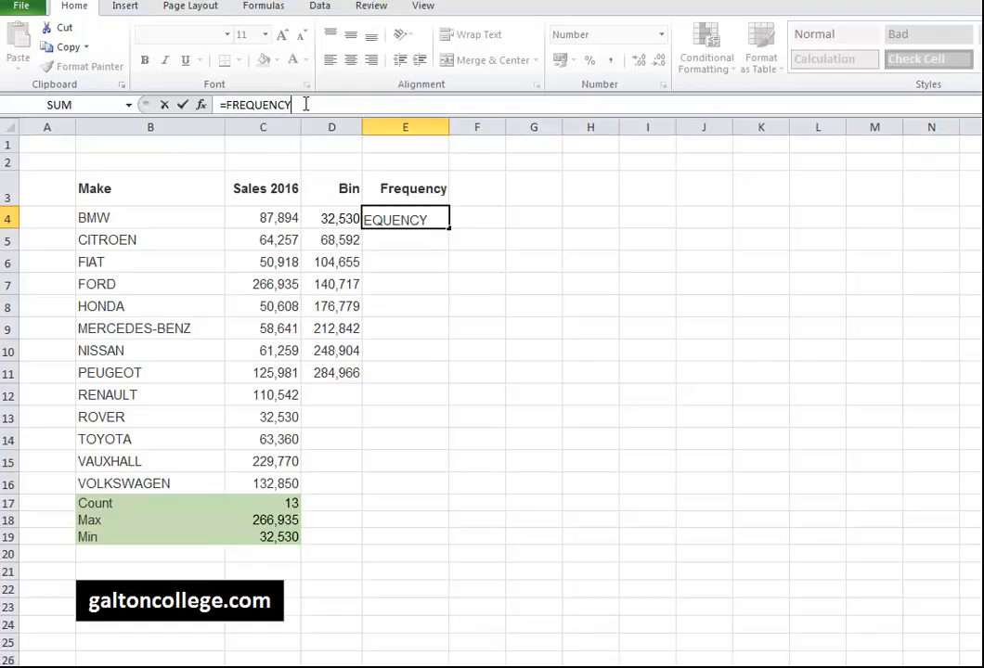
text(()
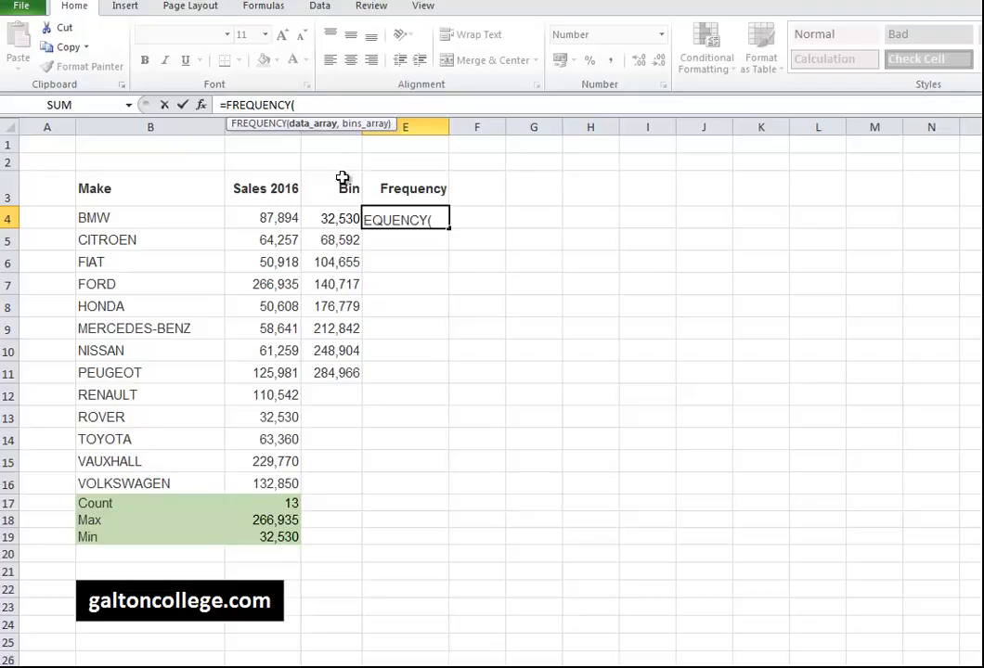
click(280, 221)
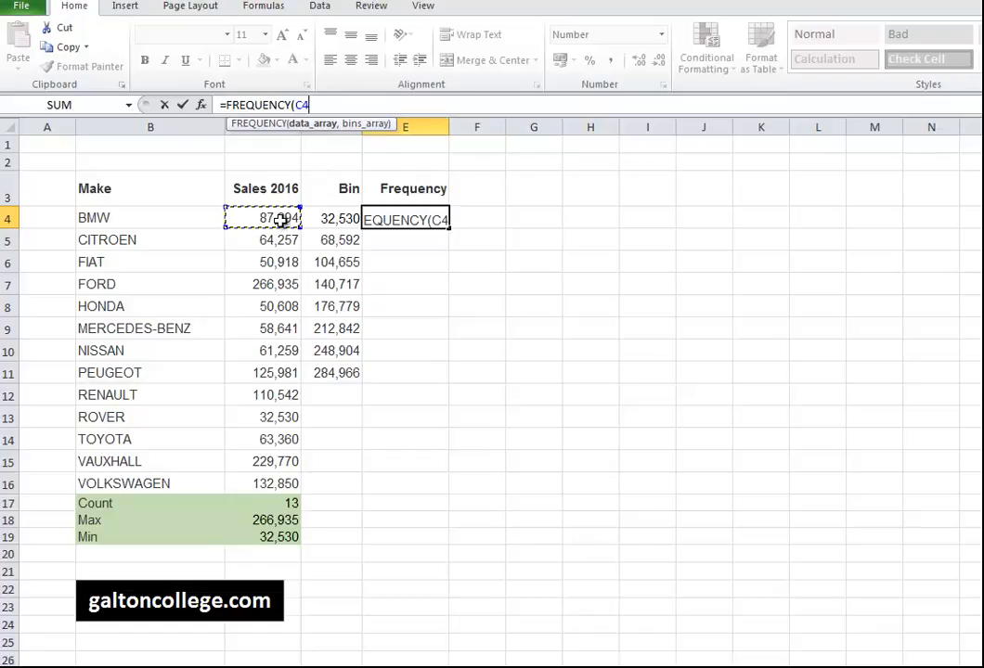
shift+click(278, 483)
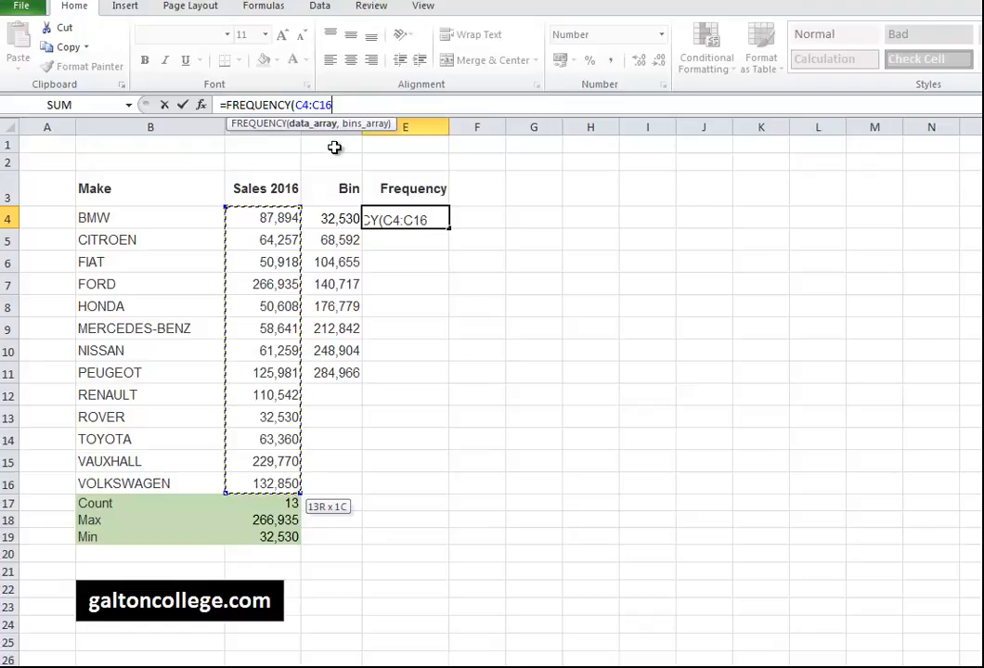
text(,)
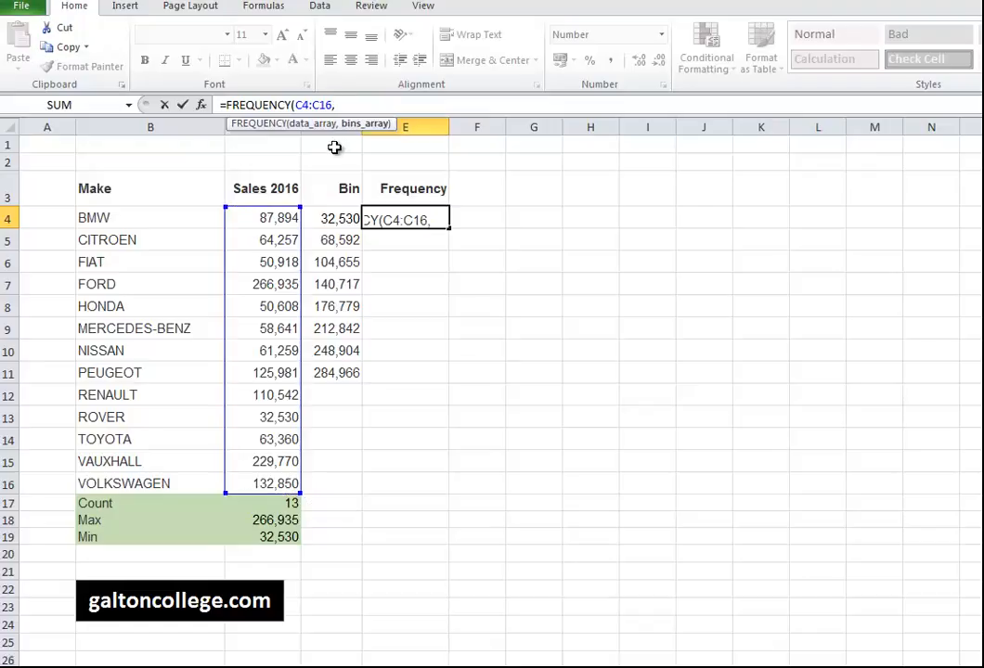
click(334, 219)
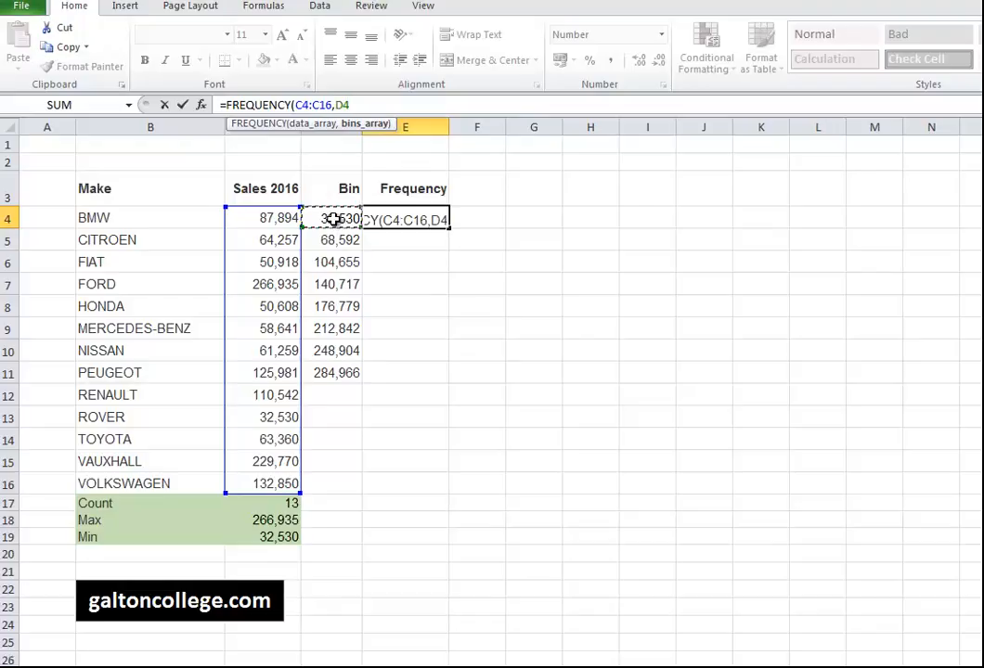
shift+click(328, 373)
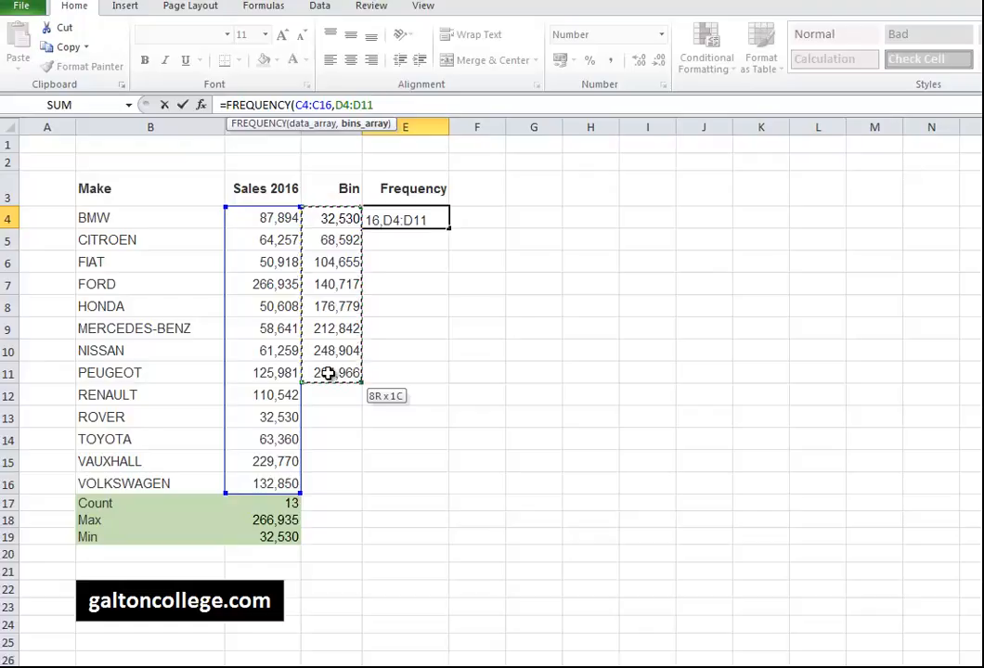
text())
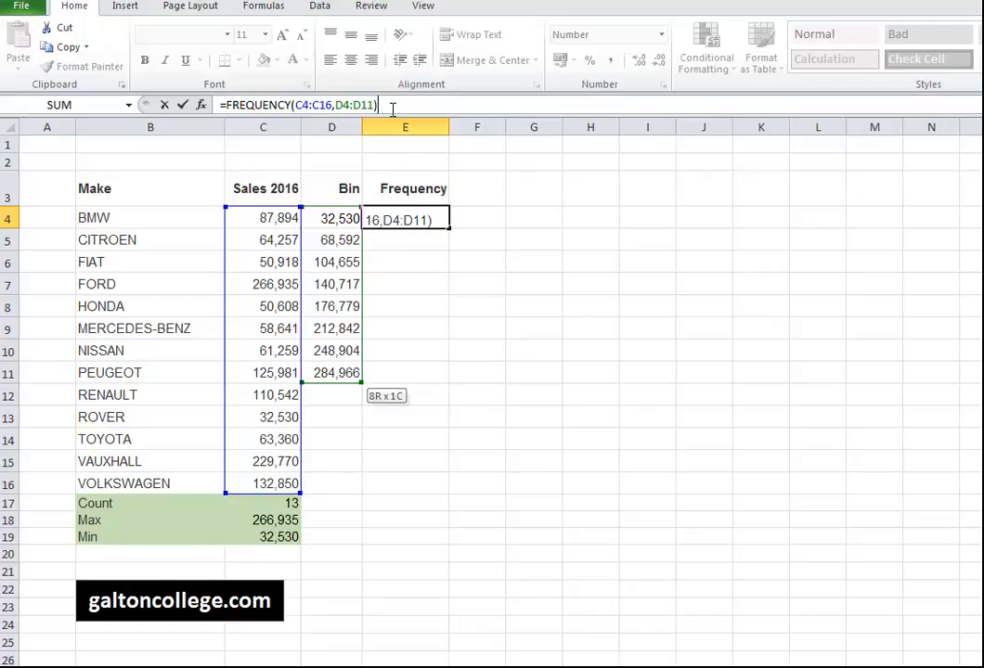
Step: Copy the entire FREQUENCY formula text of cell E4
drag(386, 104, 223, 105)
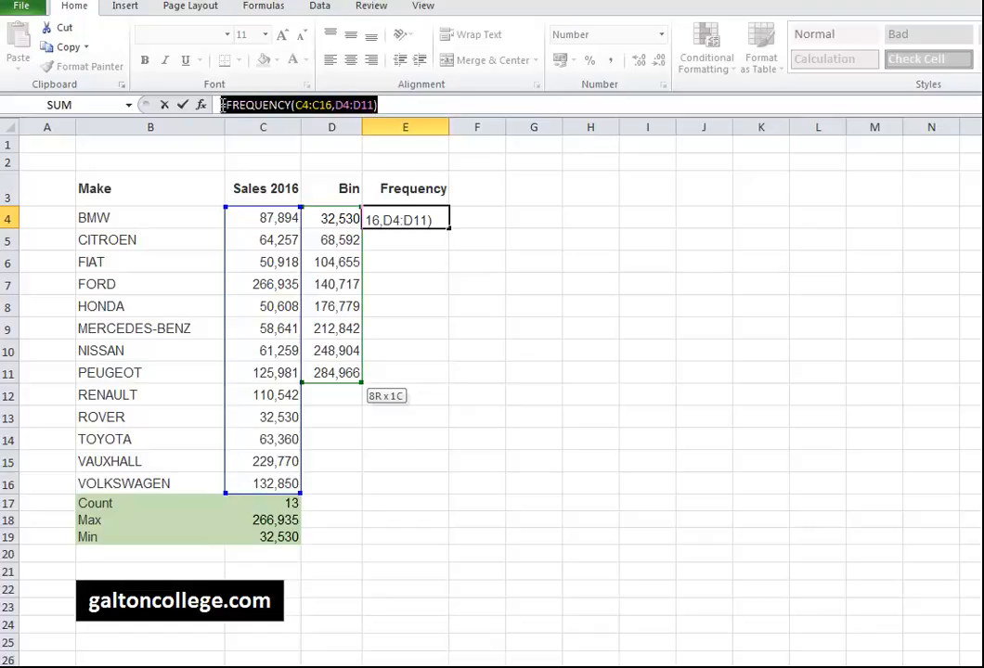
right_click(232, 105)
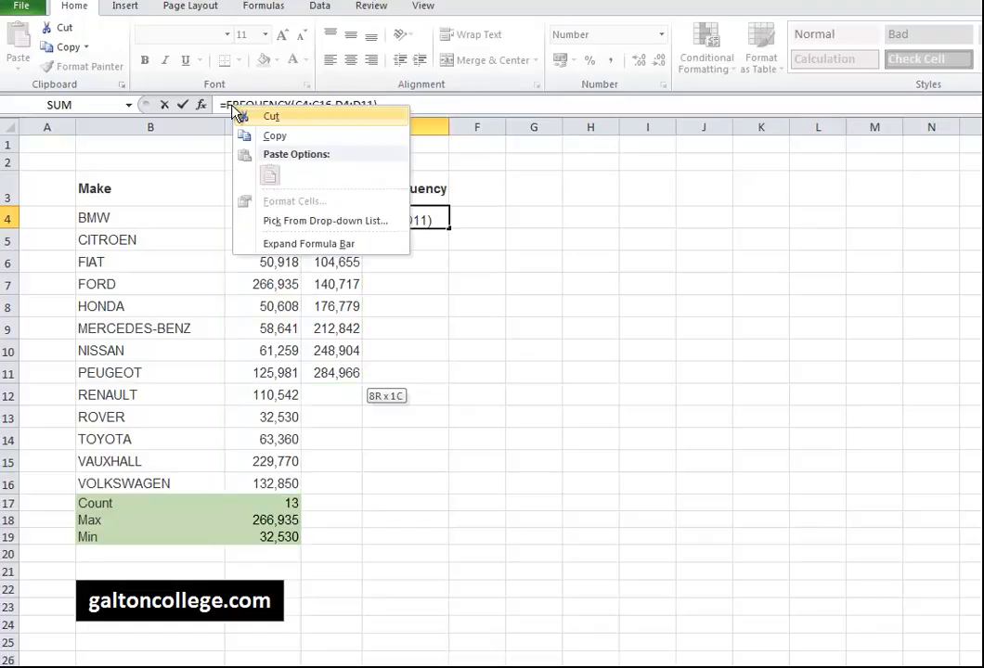
click(279, 137)
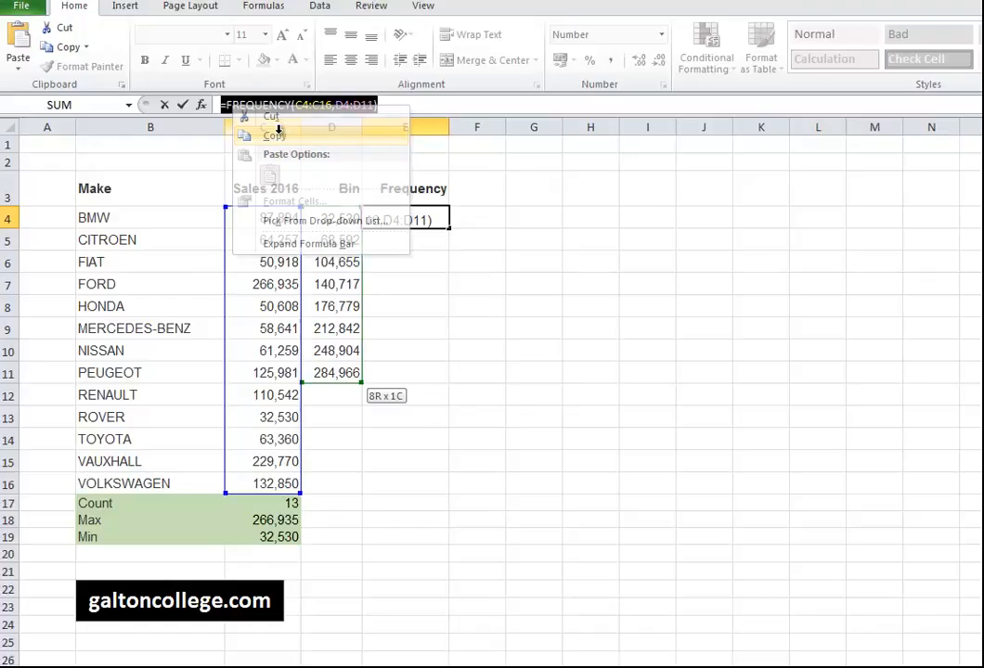
Step: Clear the formula from cell E4 so the cell is empty
click(416, 235)
click(416, 220)
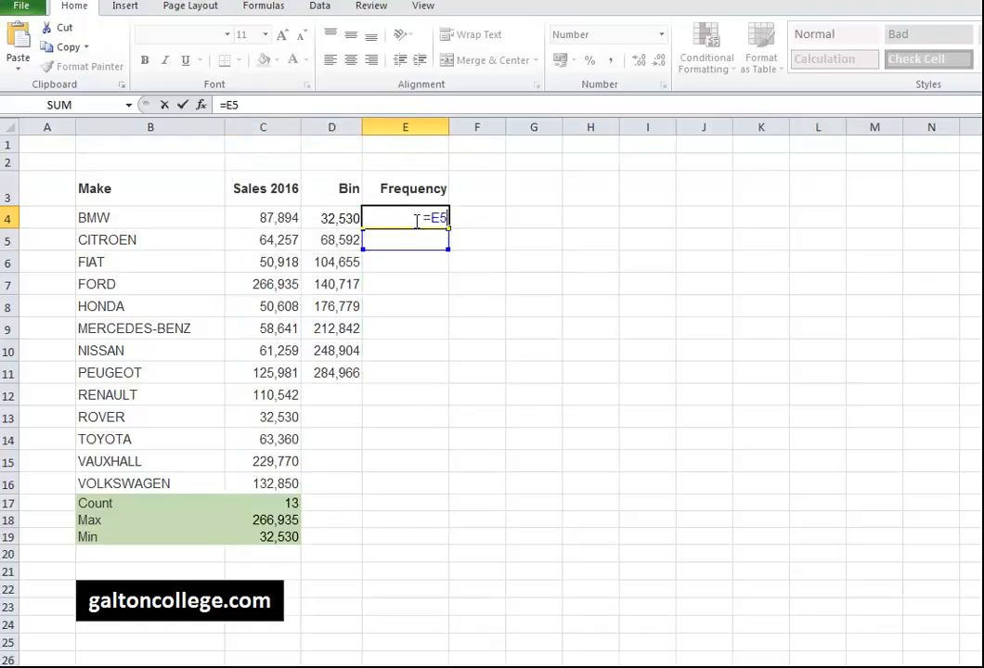
key(BackSpace)
key(BackSpace)
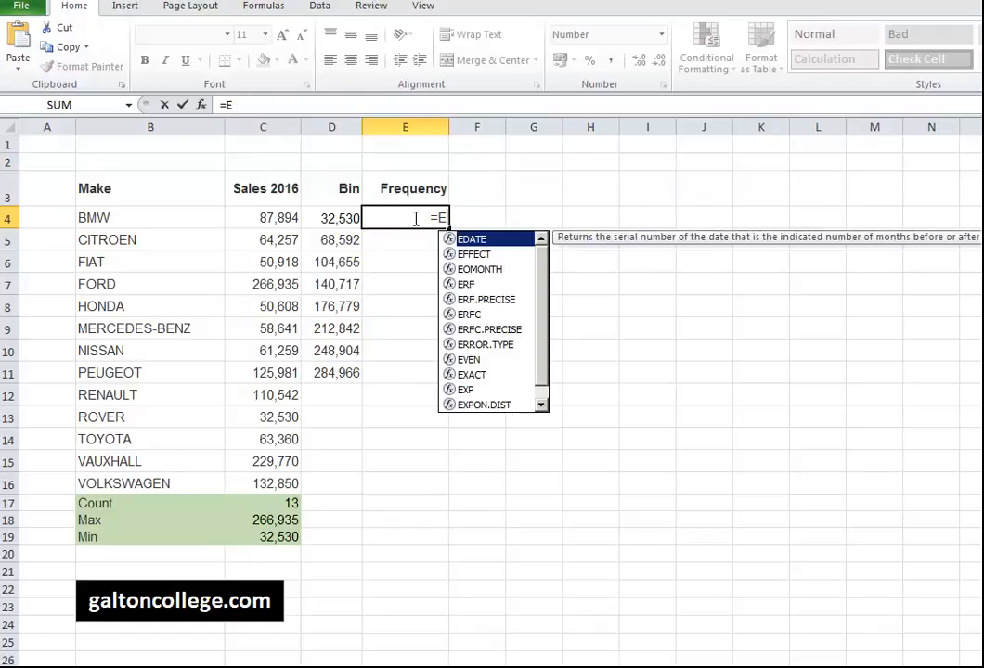
key(BackSpace)
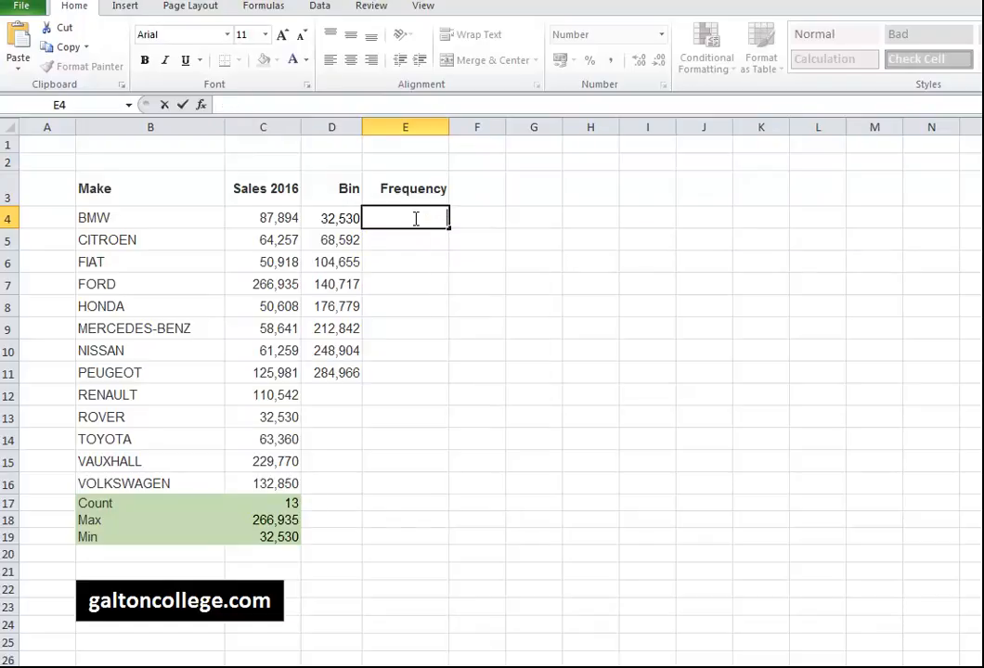
key(Escape)
Step: Enter the copied =FREQUENCY(C4:C16,D4:D11) as an array formula across cells E4:E11
drag(450, 228, 442, 376)
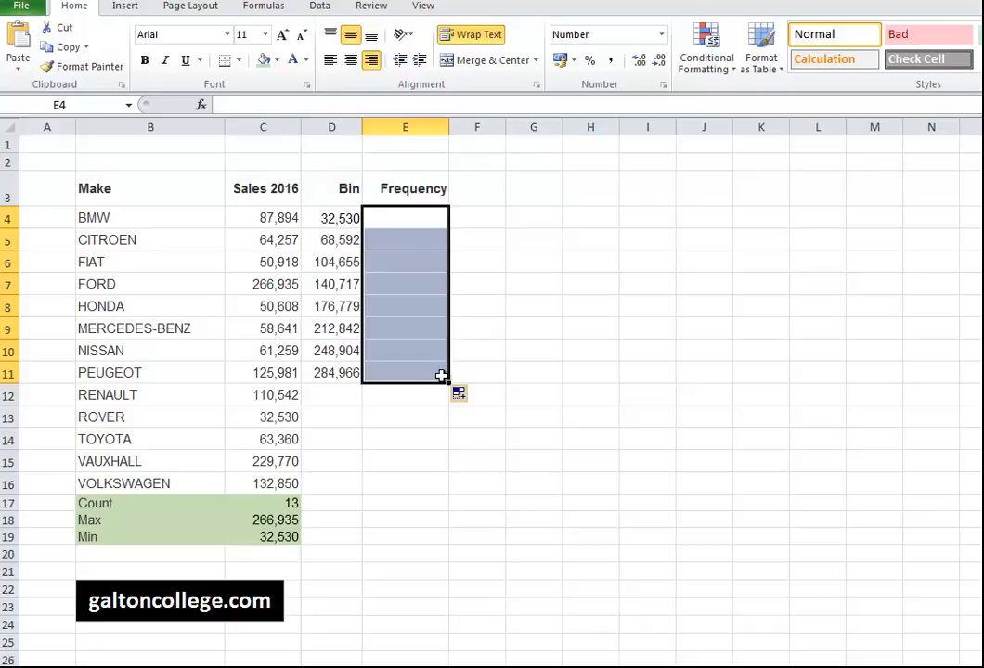
click(258, 109)
right_click(258, 108)
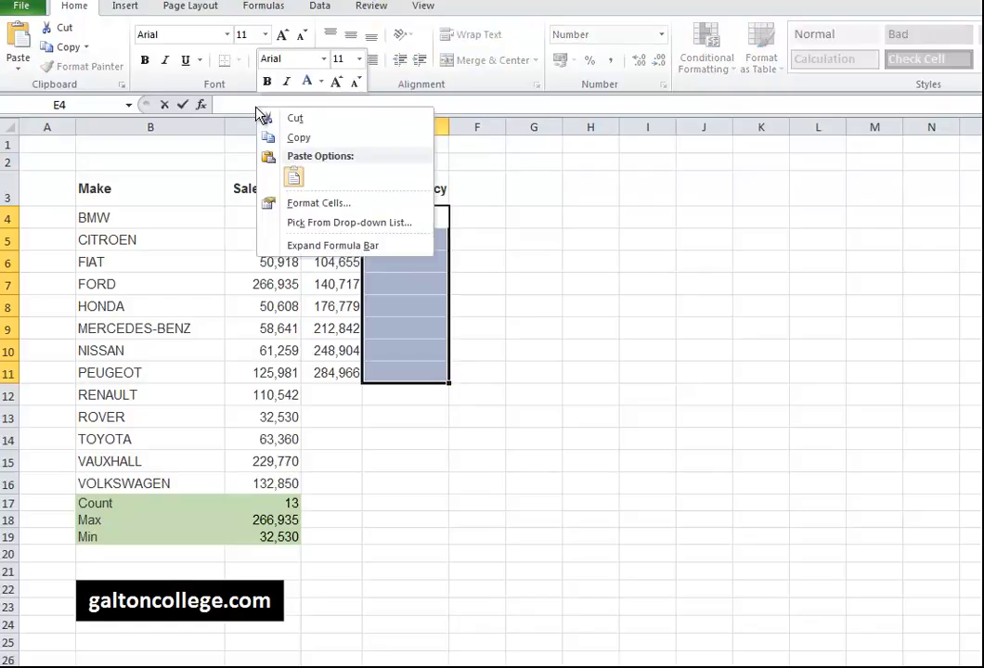
click(293, 177)
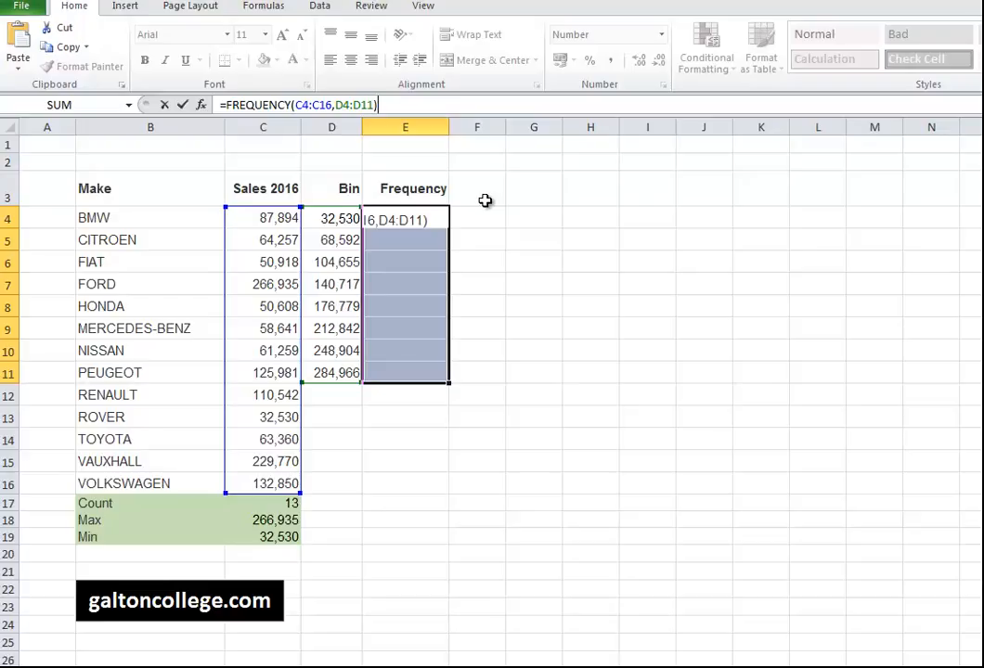
key(ctrl+shift+Return)
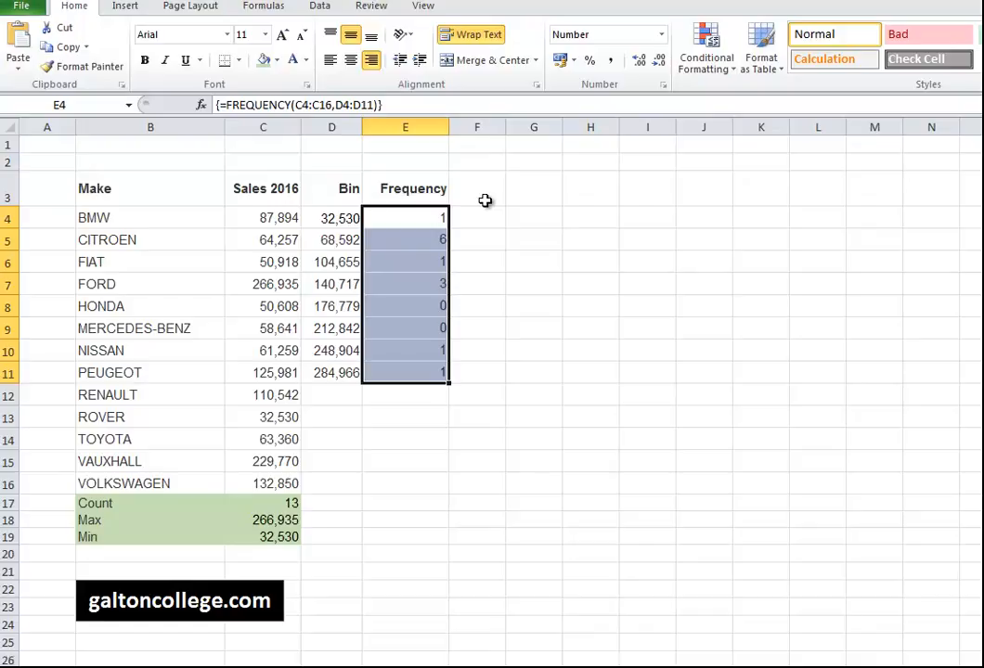
Step: Centre the contents of the Frequency column horizontally and check the array formula in its first two result cells
click(412, 124)
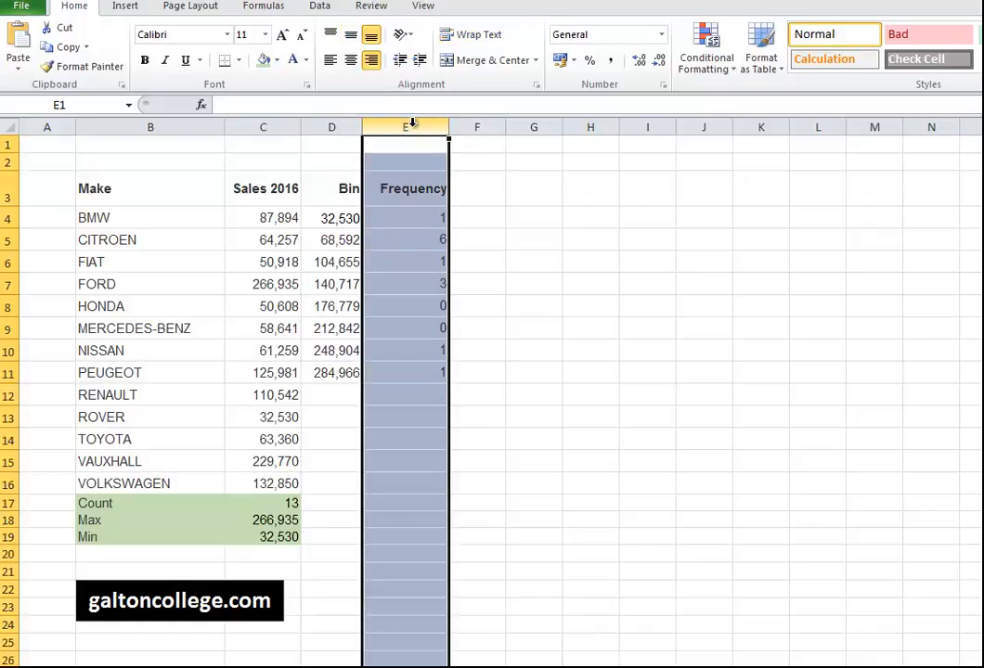
click(351, 59)
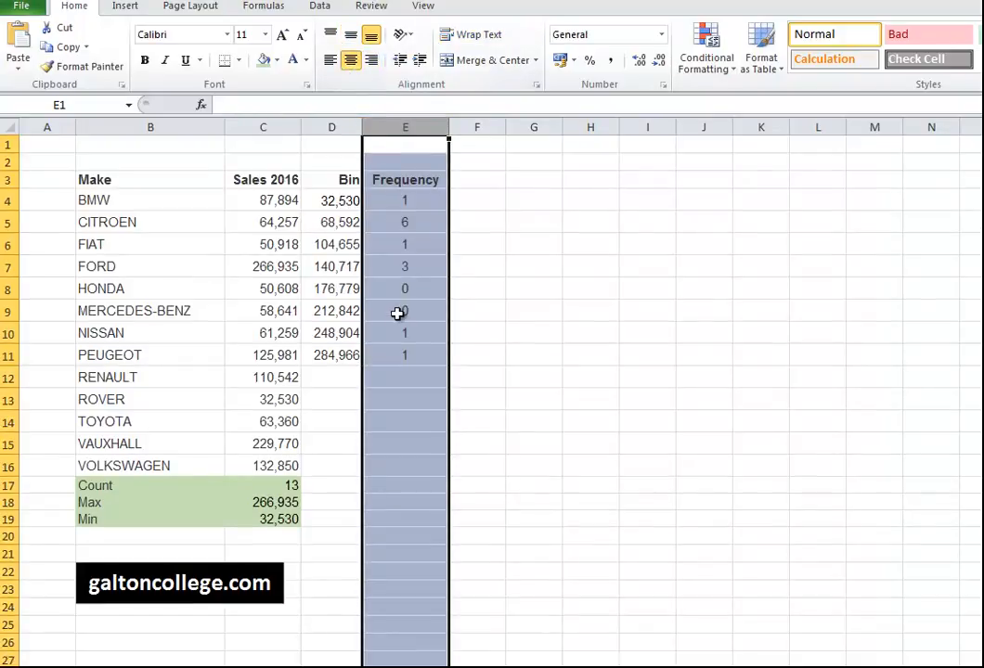
click(423, 203)
click(420, 219)
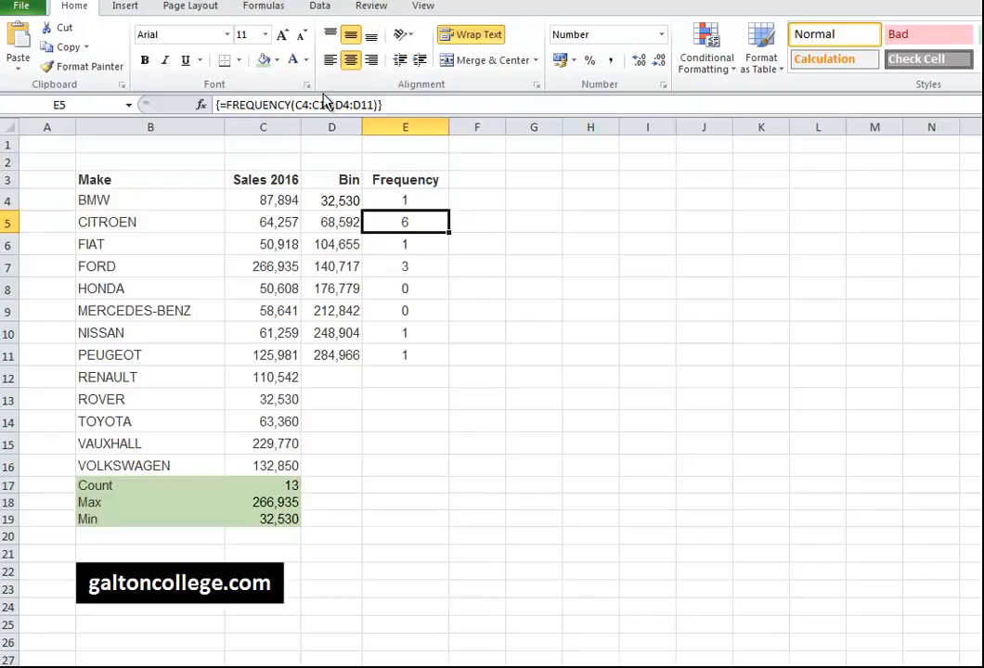
Step: Check in the Excel options whether the Analysis ToolPak is among the active add-ins
click(126, 7)
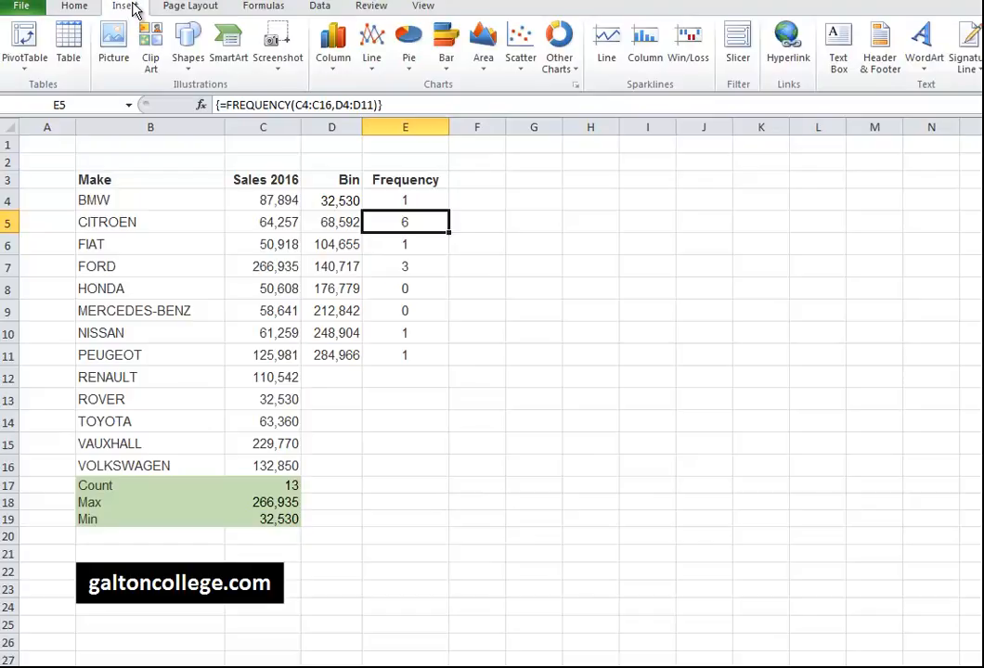
click(321, 7)
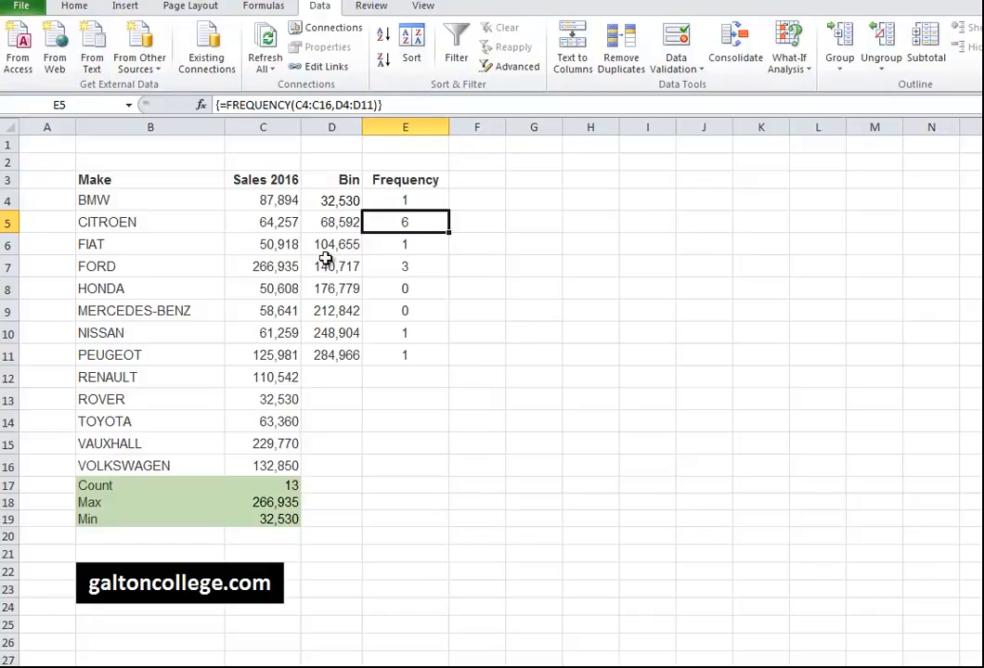
click(27, 10)
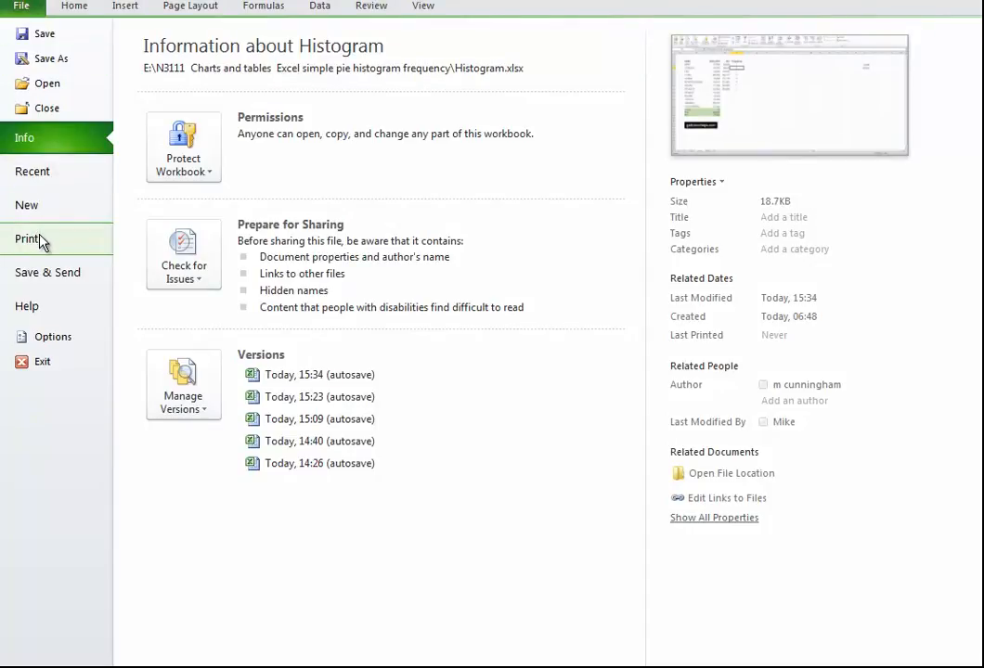
click(42, 340)
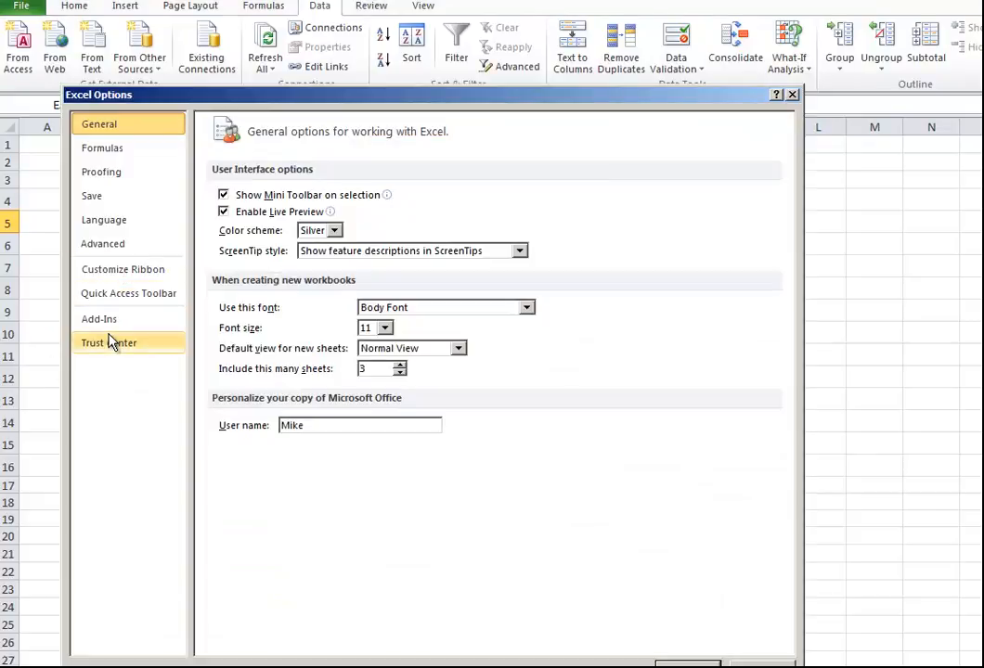
click(109, 326)
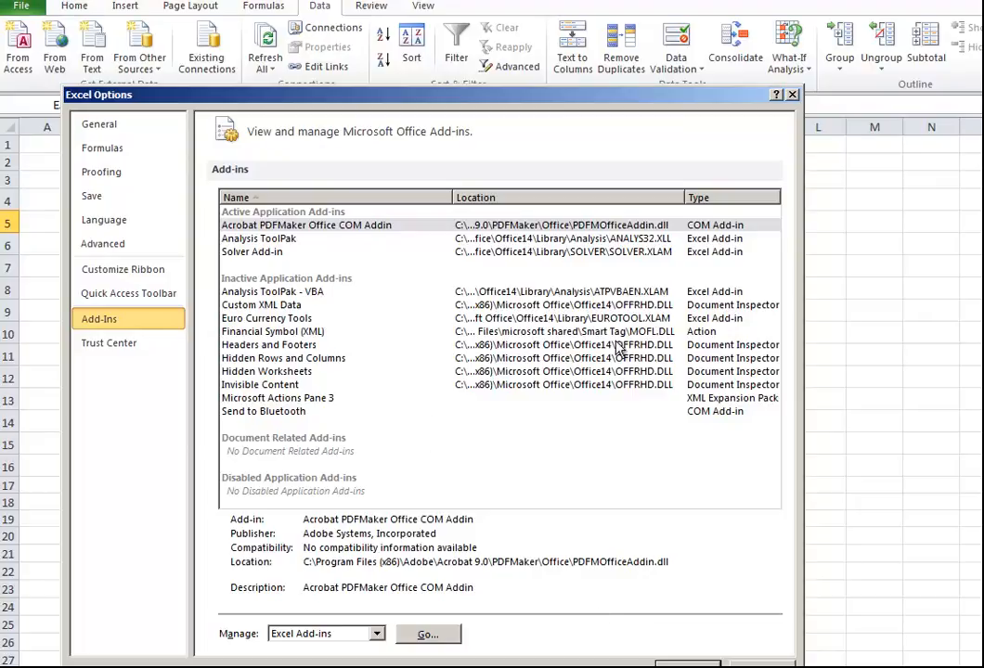
click(687, 664)
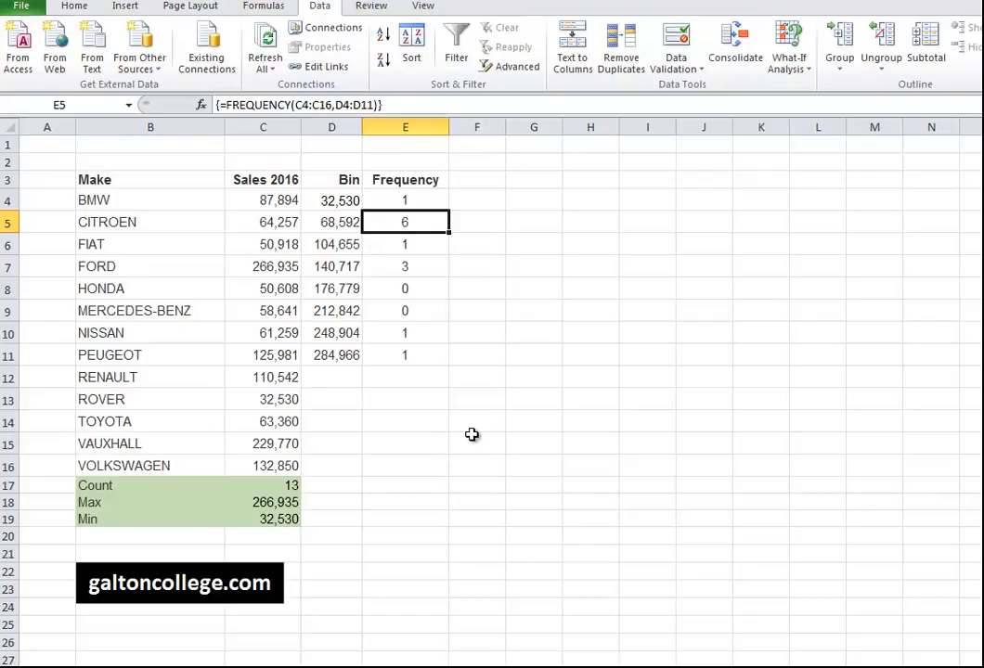
Step: Open the Histogram tool from the Data Analysis tools
click(485, 203)
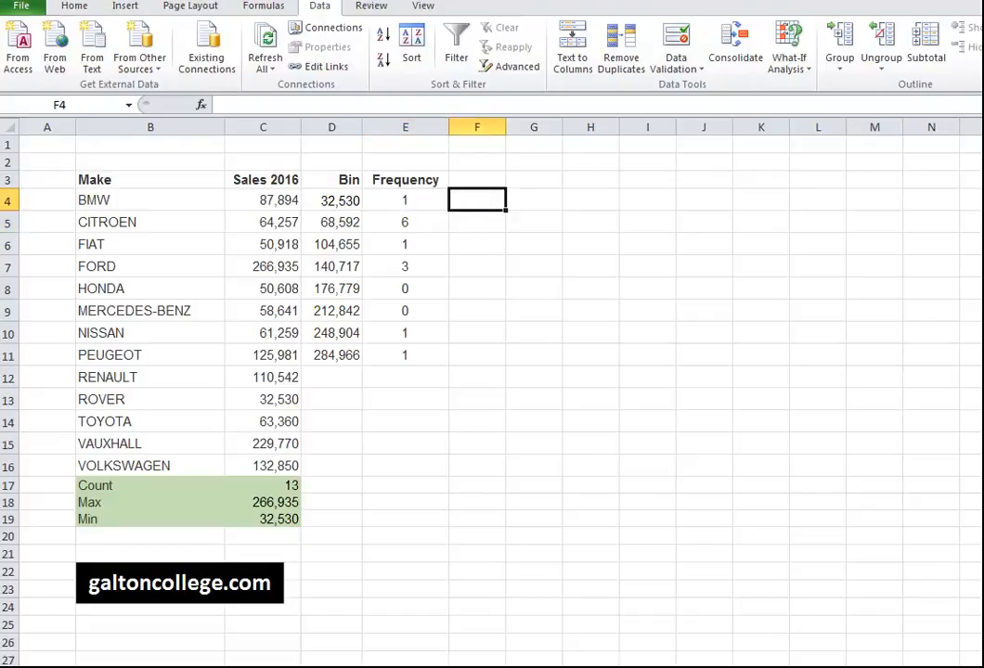
click(982, 28)
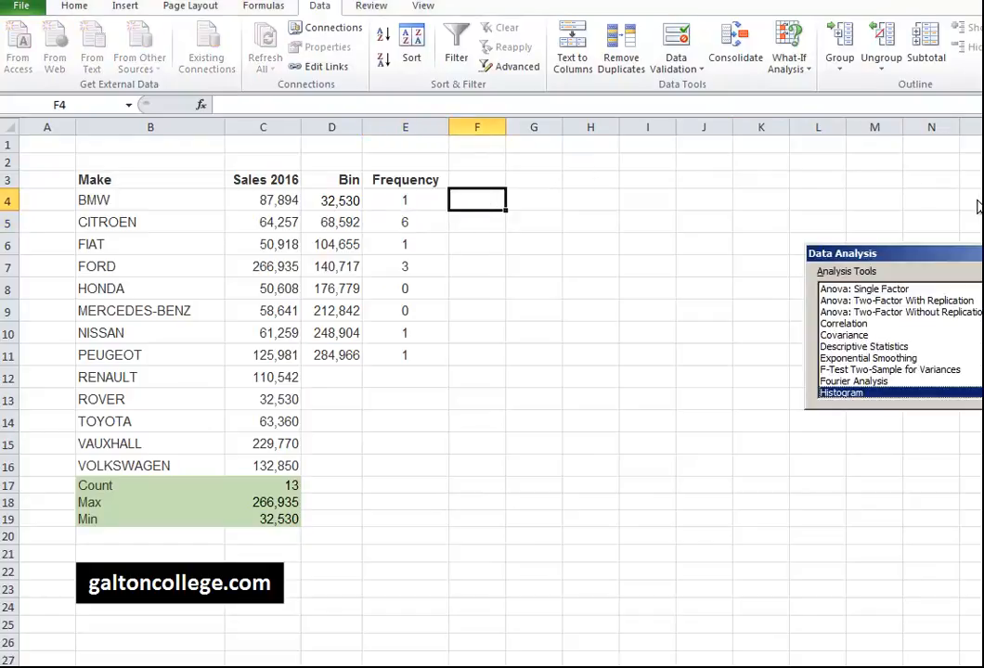
drag(950, 256, 610, 269)
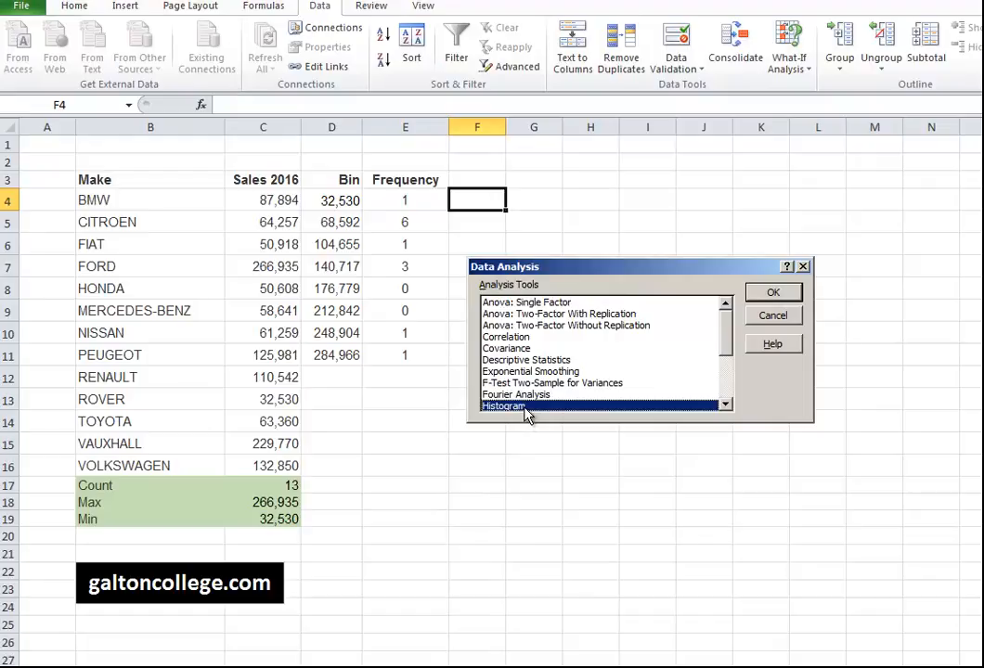
click(778, 299)
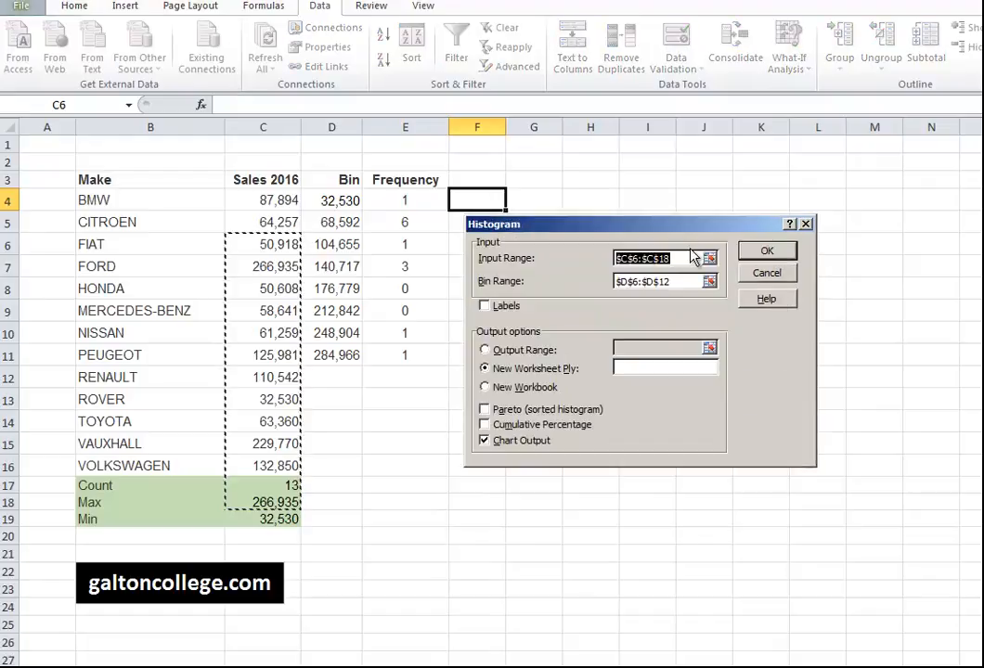
Step: Set the histogram's input range to the sales figures in $C$4:$C$16
drag(697, 226, 797, 172)
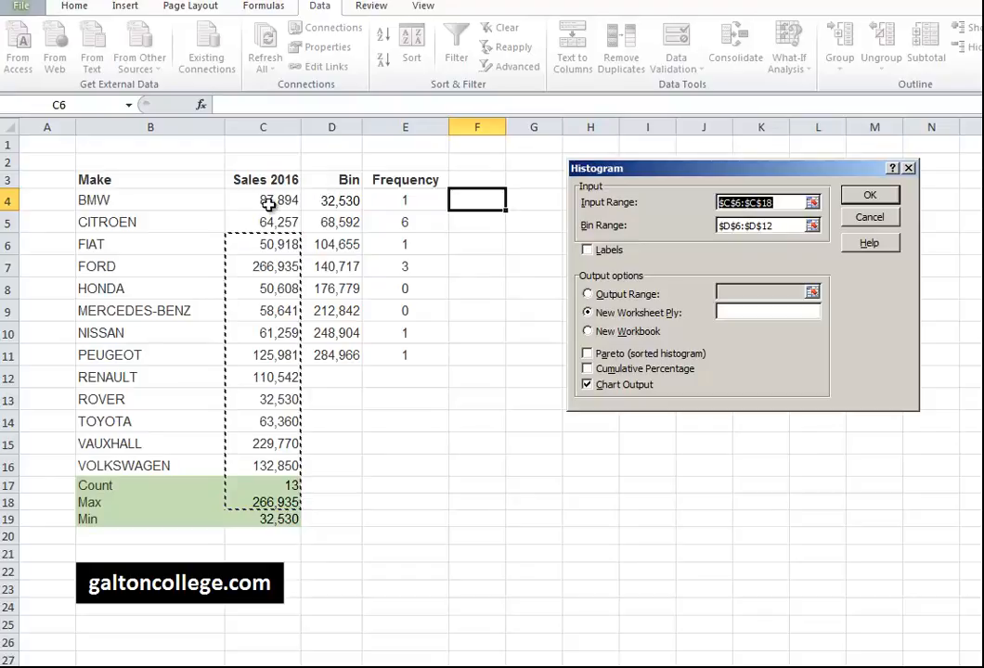
click(341, 201)
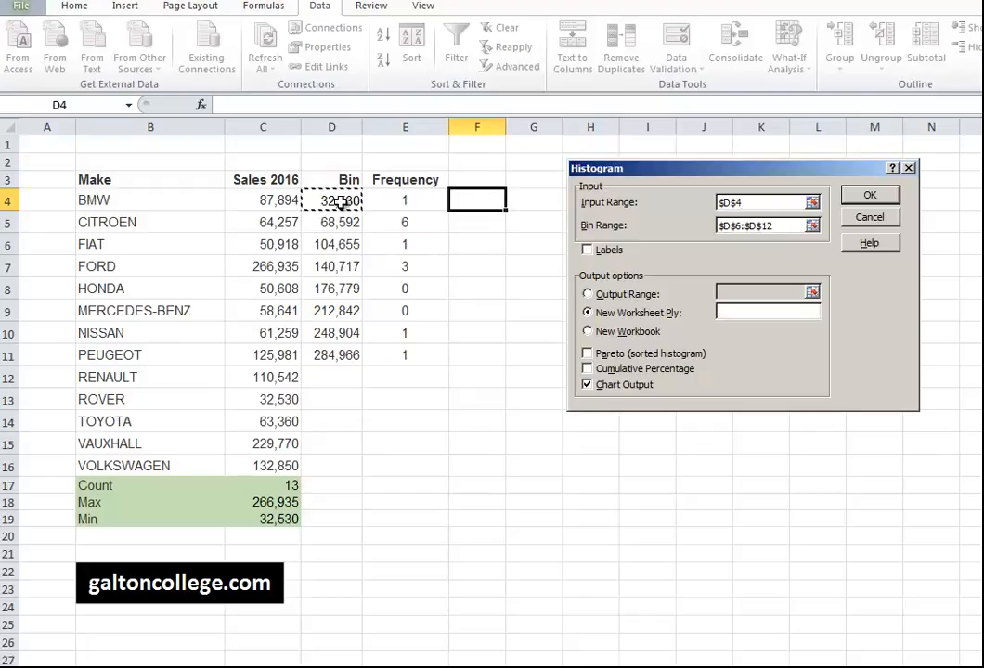
click(331, 354)
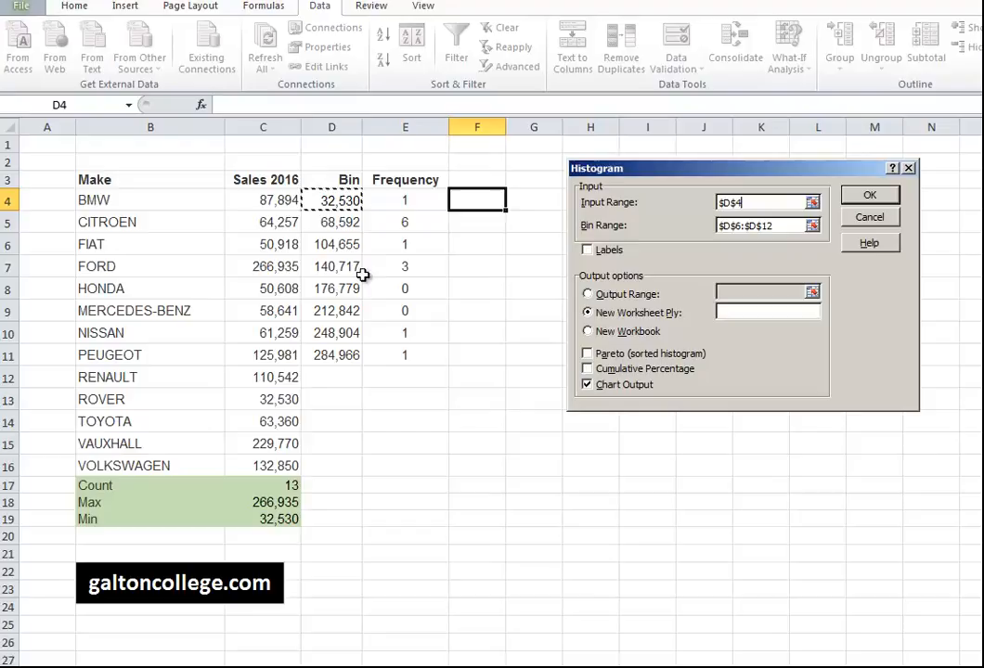
click(289, 201)
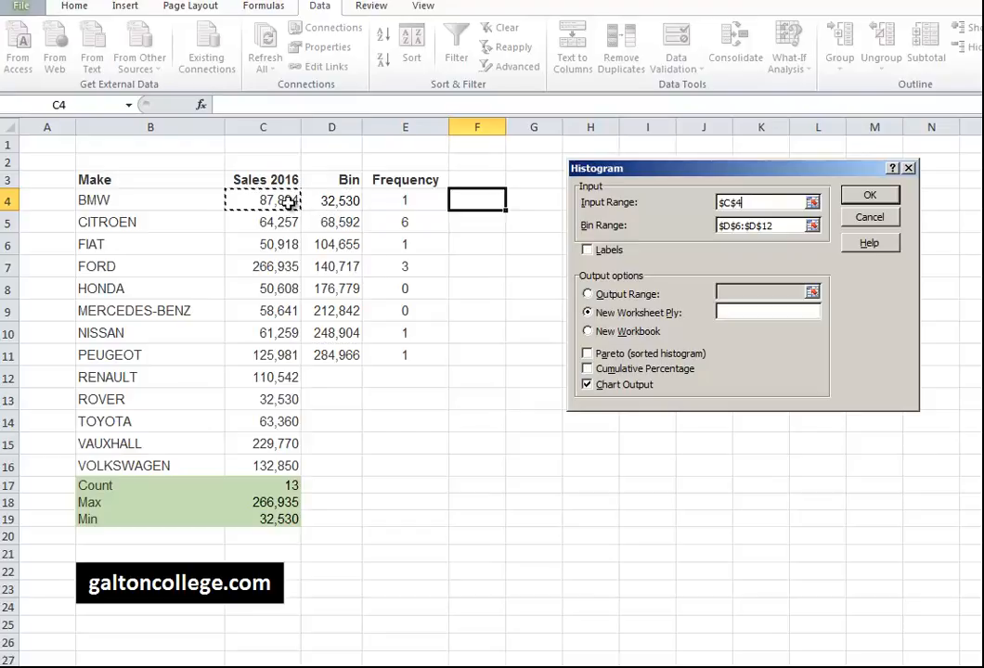
click(277, 465)
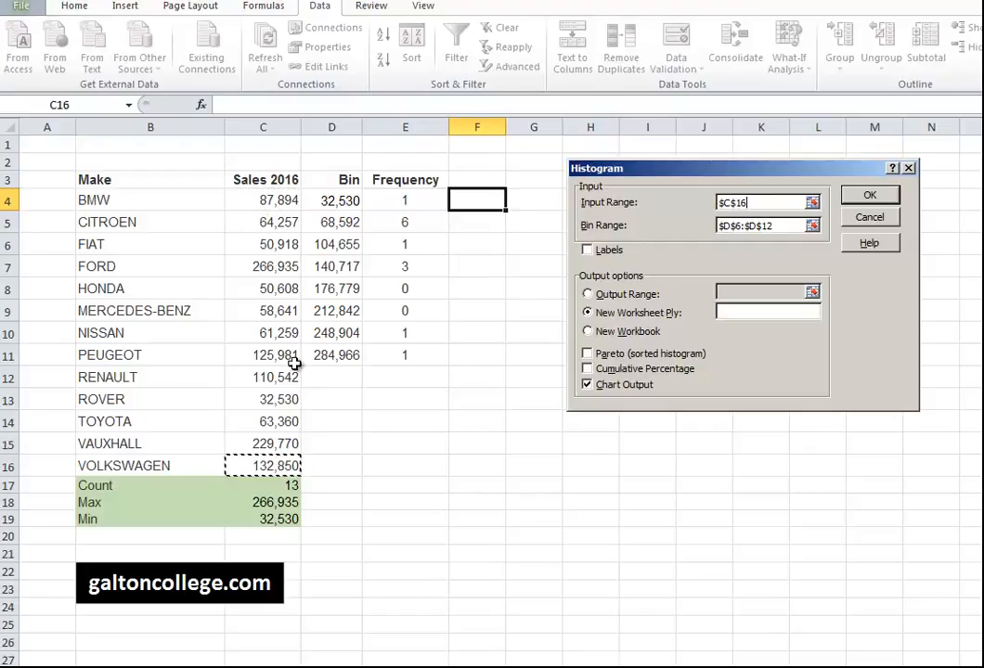
shift+click(277, 200)
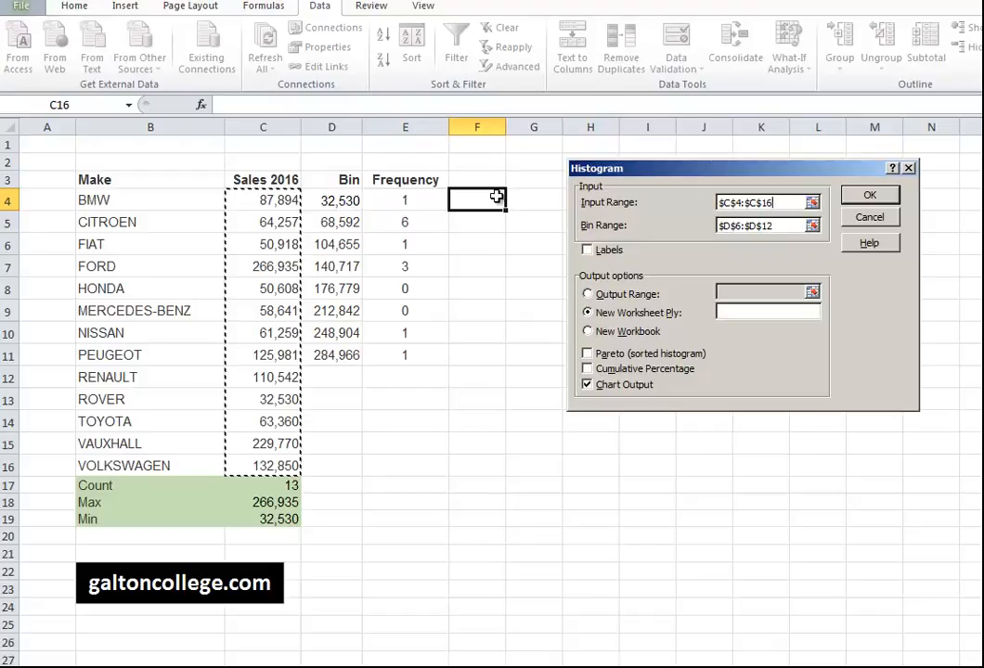
Step: Replace the histogram's bin range with the Bin values in $D$4:$D$11
click(783, 224)
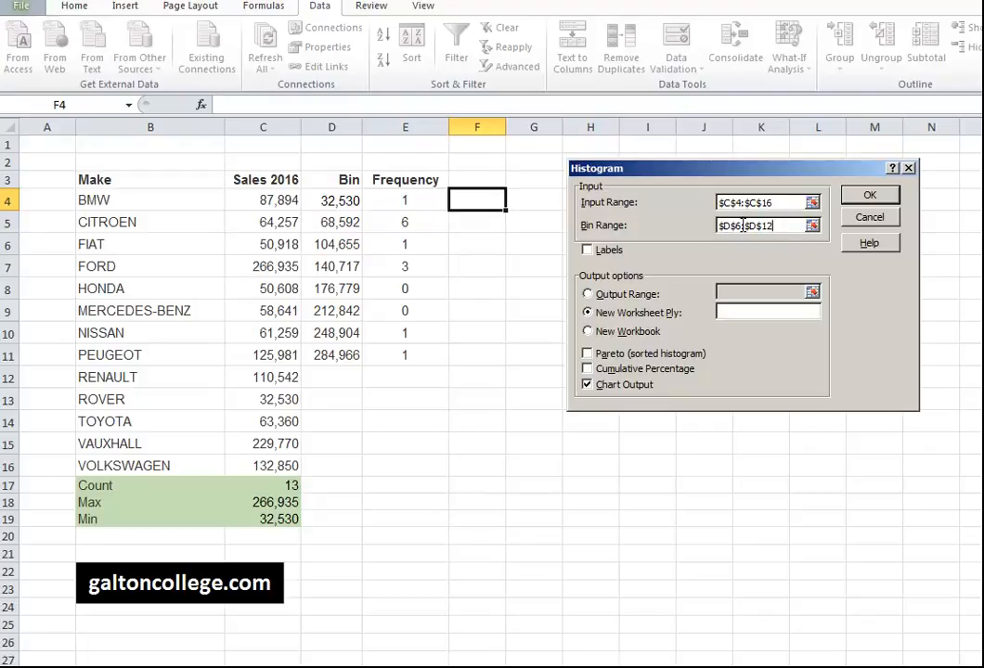
key(BackSpace)
key(BackSpace)
key(BackSpace)
key(BackSpace)
key(BackSpace)
key(BackSpace)
key(BackSpace)
key(BackSpace)
key(BackSpace)
key(BackSpace)
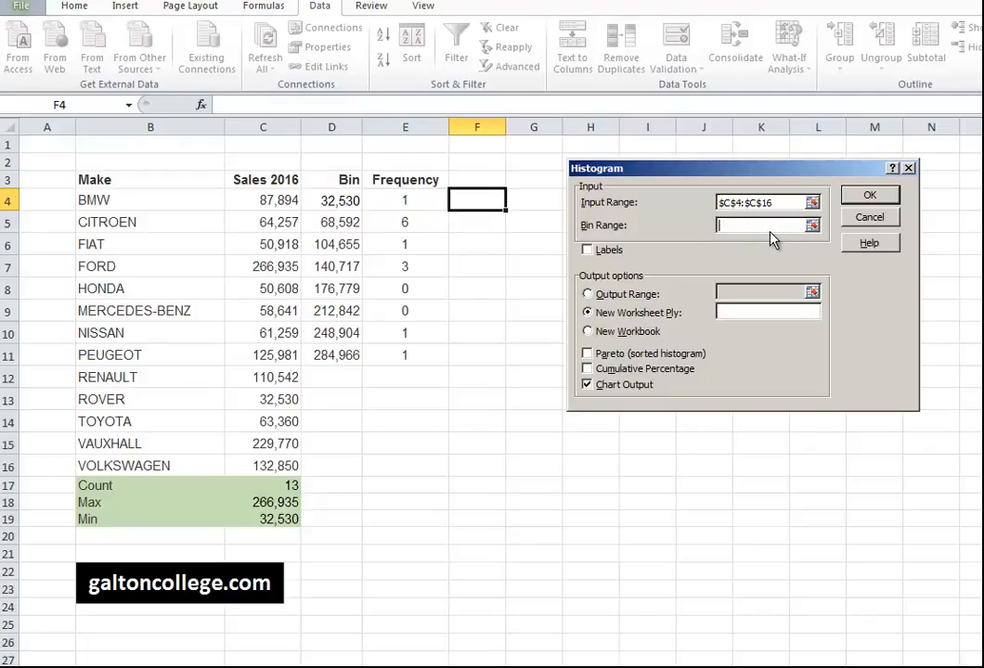
click(342, 200)
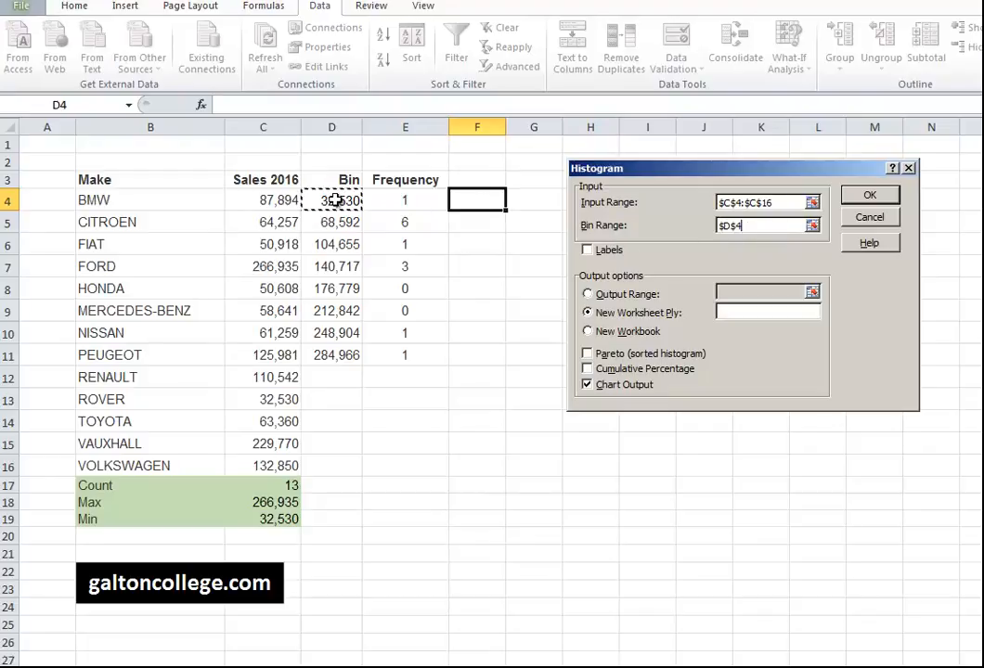
drag(336, 235, 336, 356)
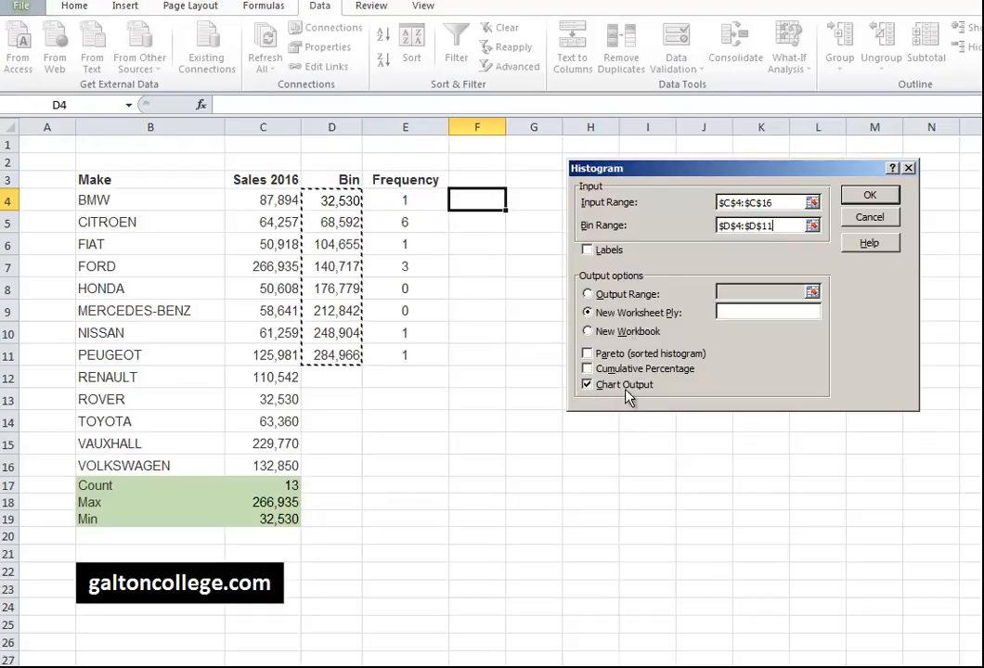
Step: Generate the histogram with chart output on a new worksheet and enlarge the resulting chart
click(861, 199)
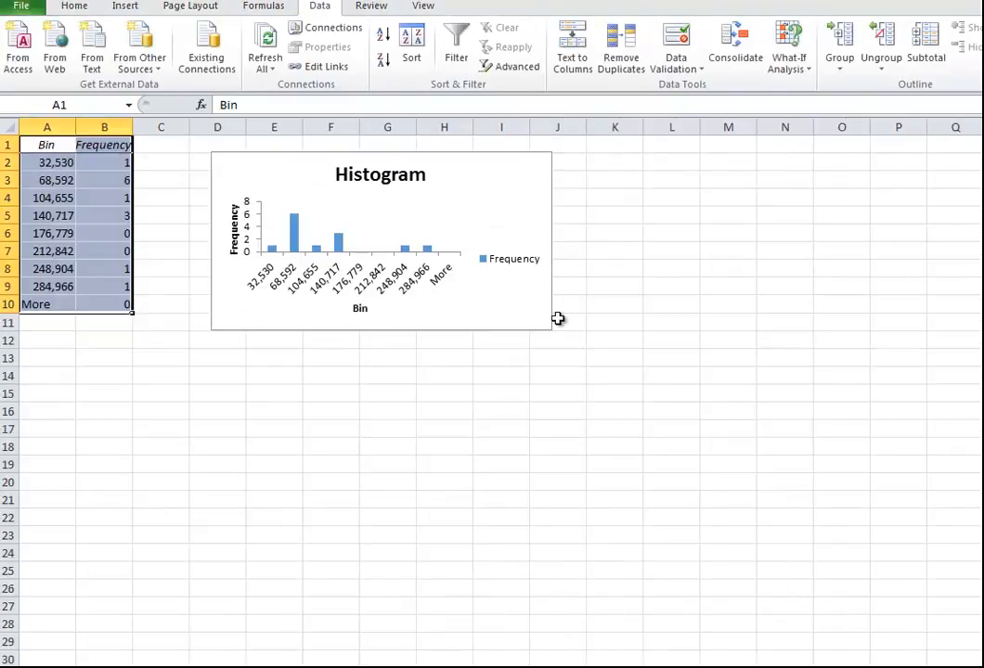
click(545, 321)
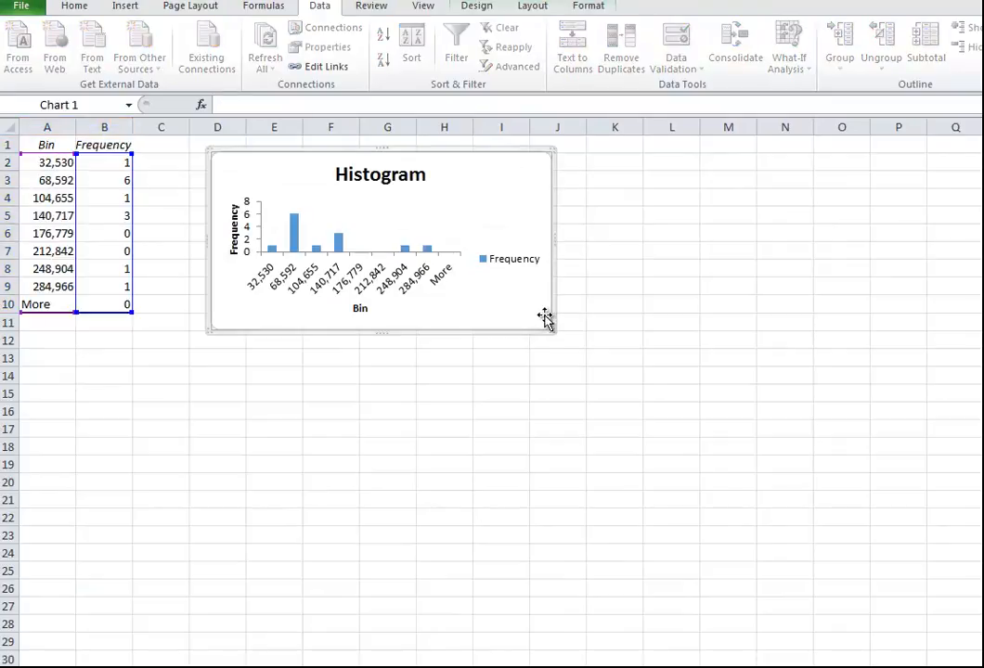
drag(551, 330, 708, 469)
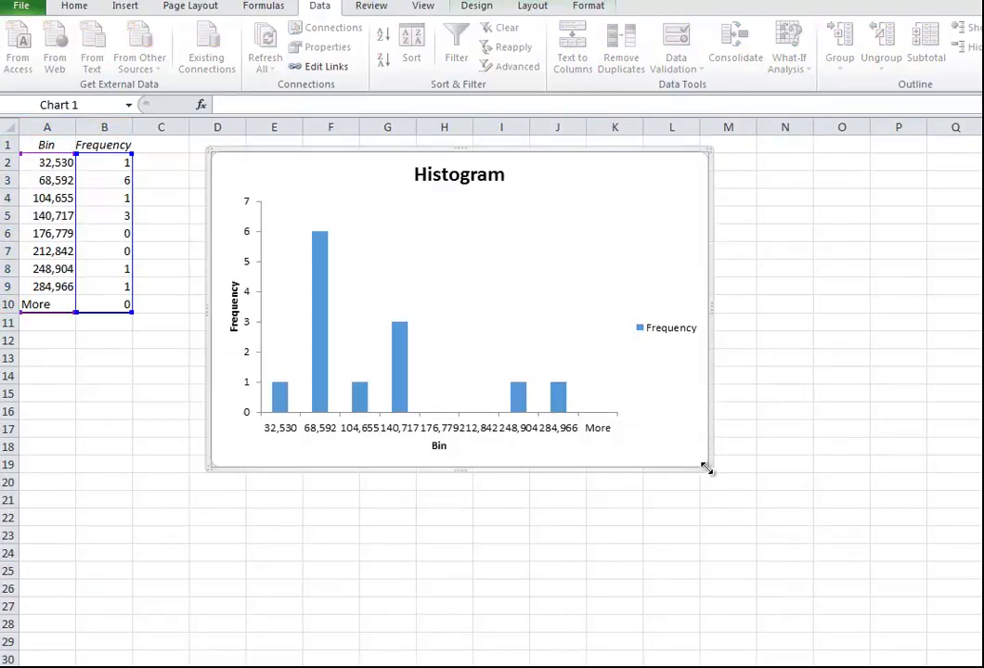
drag(708, 468, 743, 500)
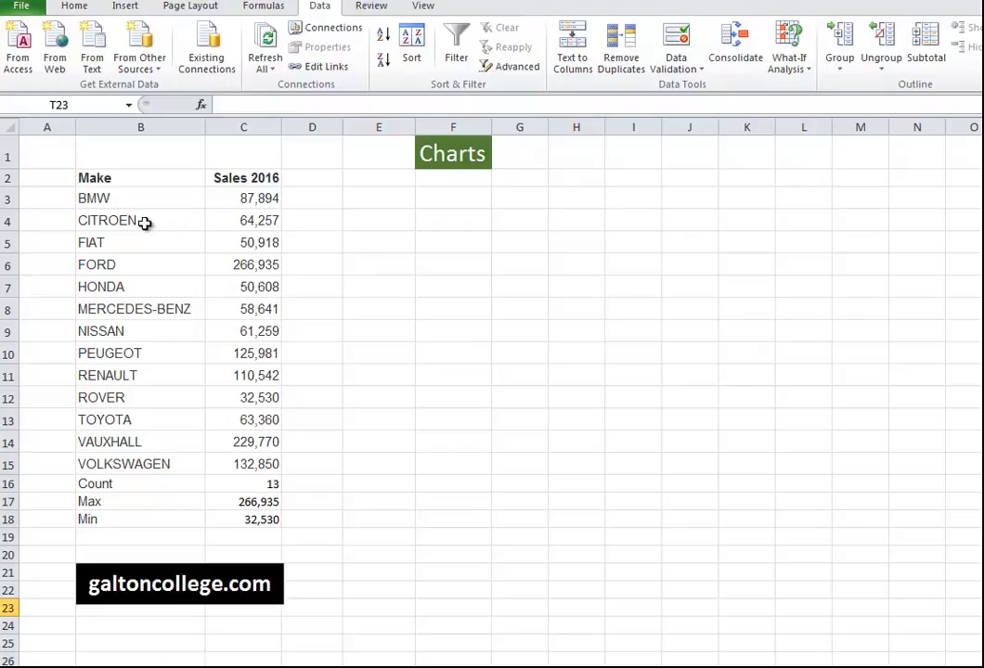
Step: Insert a 2-D clustered column chart from the makes and sales figures in B3:C18, including the Count, Max and Min rows
drag(115, 197, 248, 522)
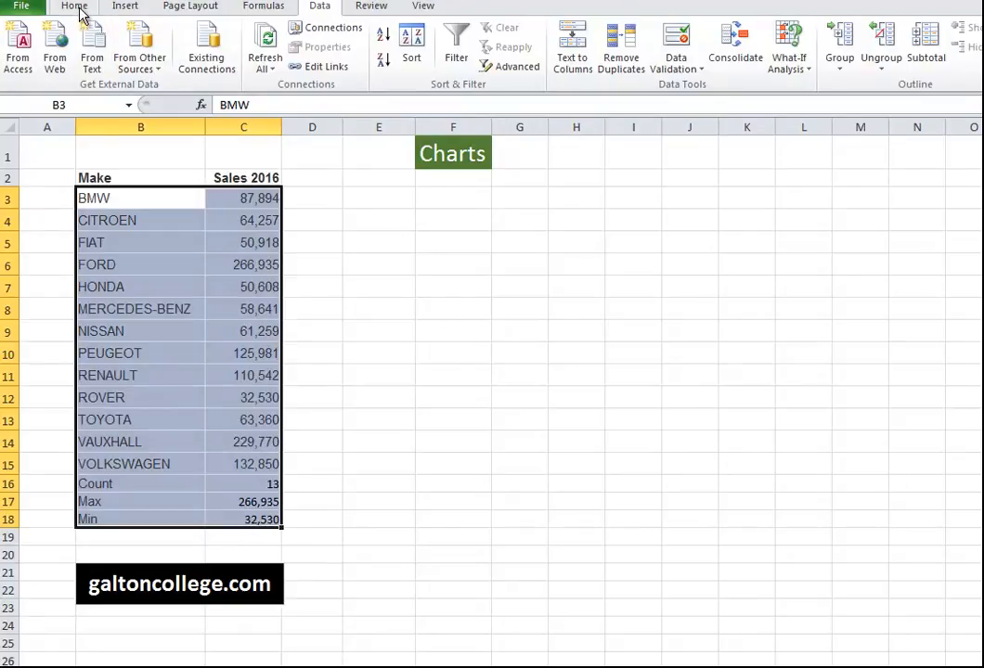
click(126, 7)
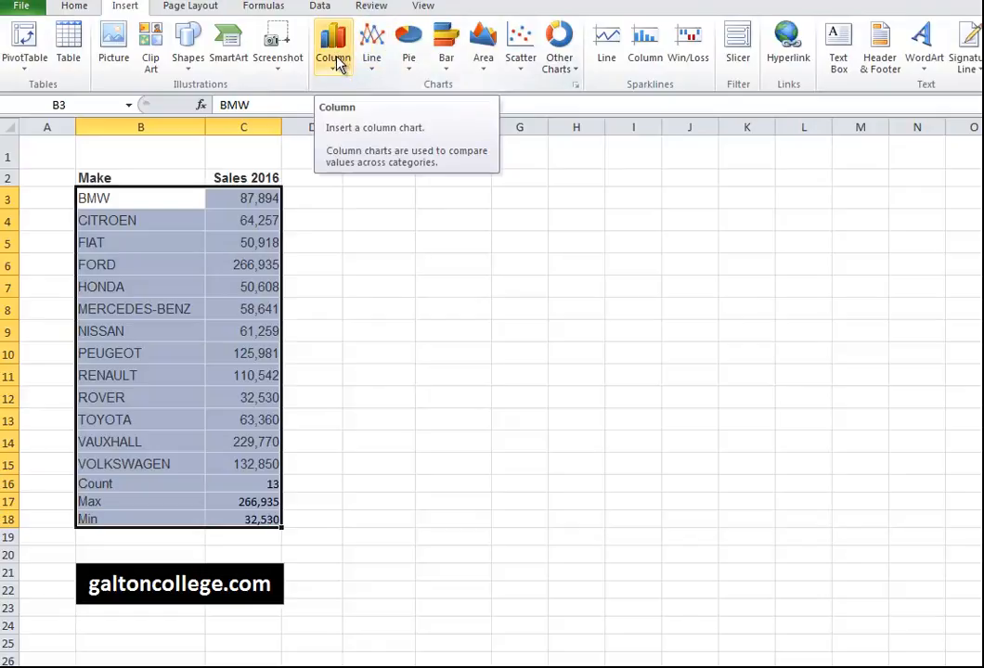
click(334, 58)
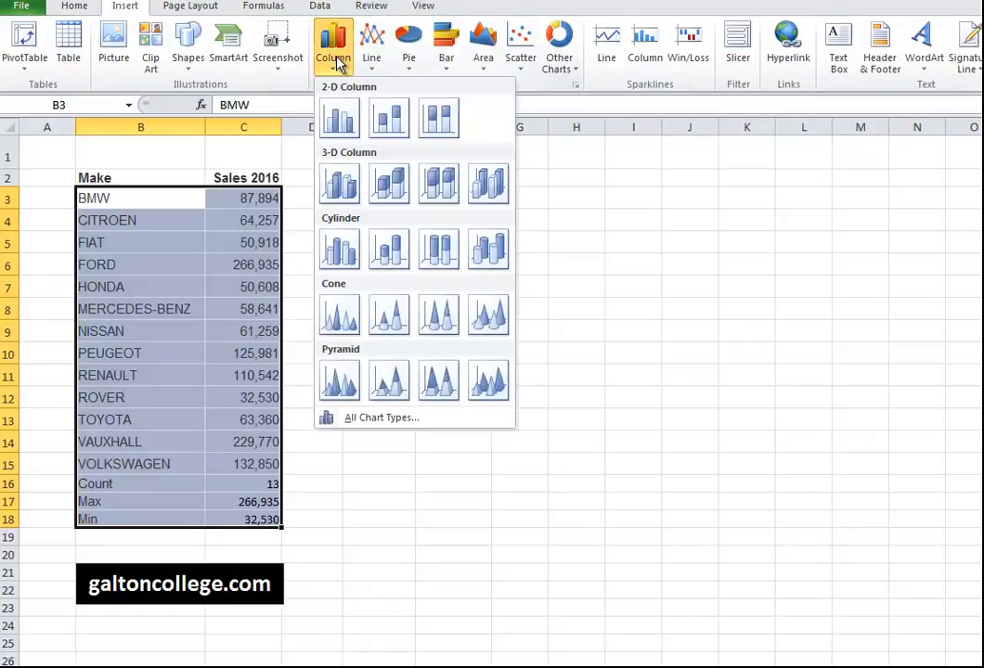
click(339, 118)
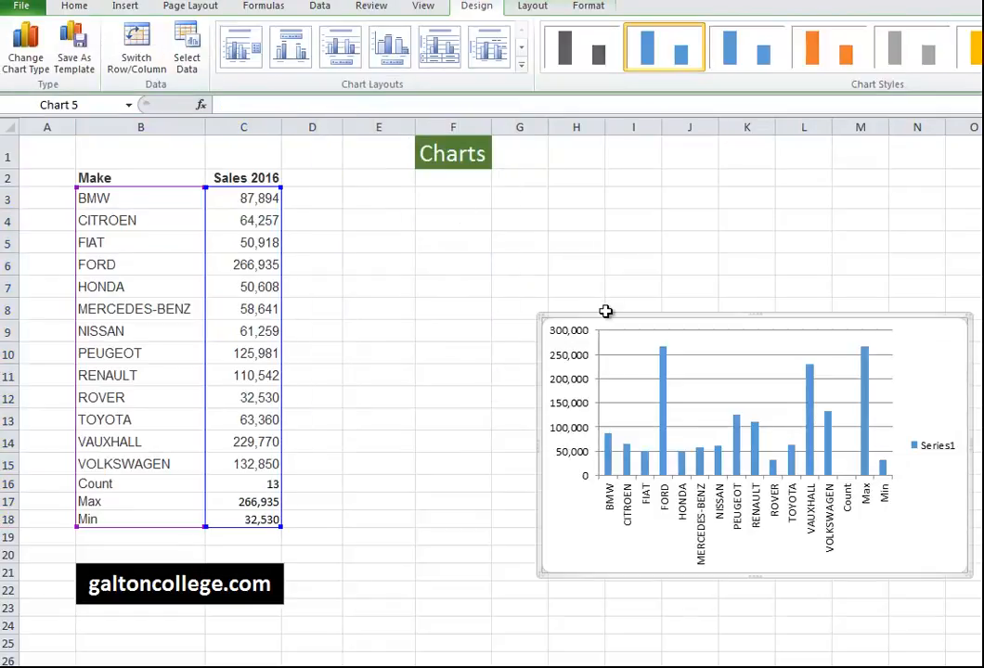
Step: Move the column chart next to the sales table and enlarge it to cover about D3 to N21
drag(605, 316, 362, 189)
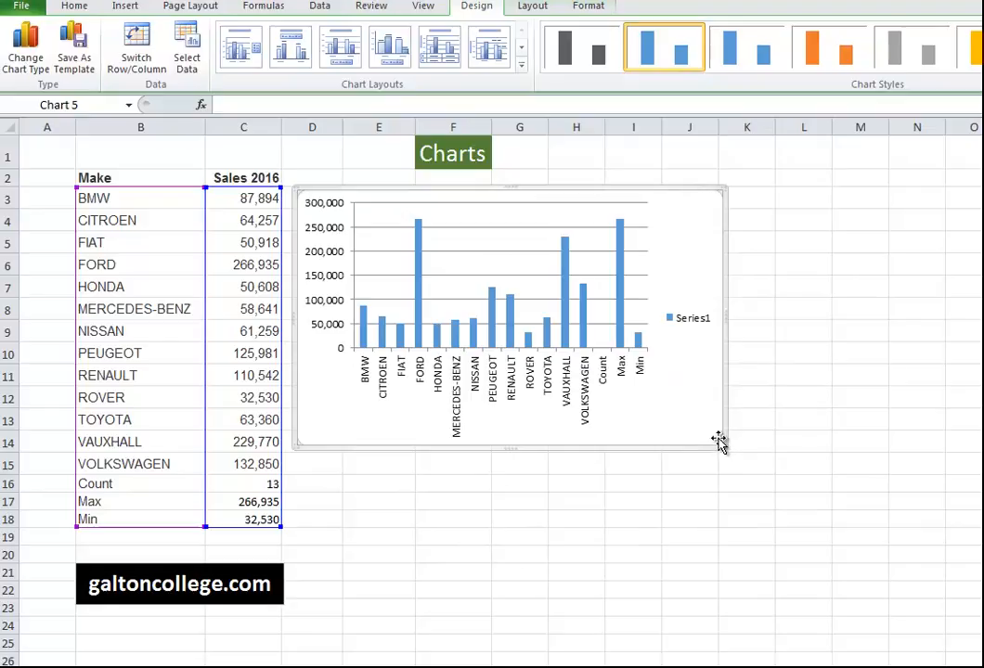
drag(723, 449, 895, 573)
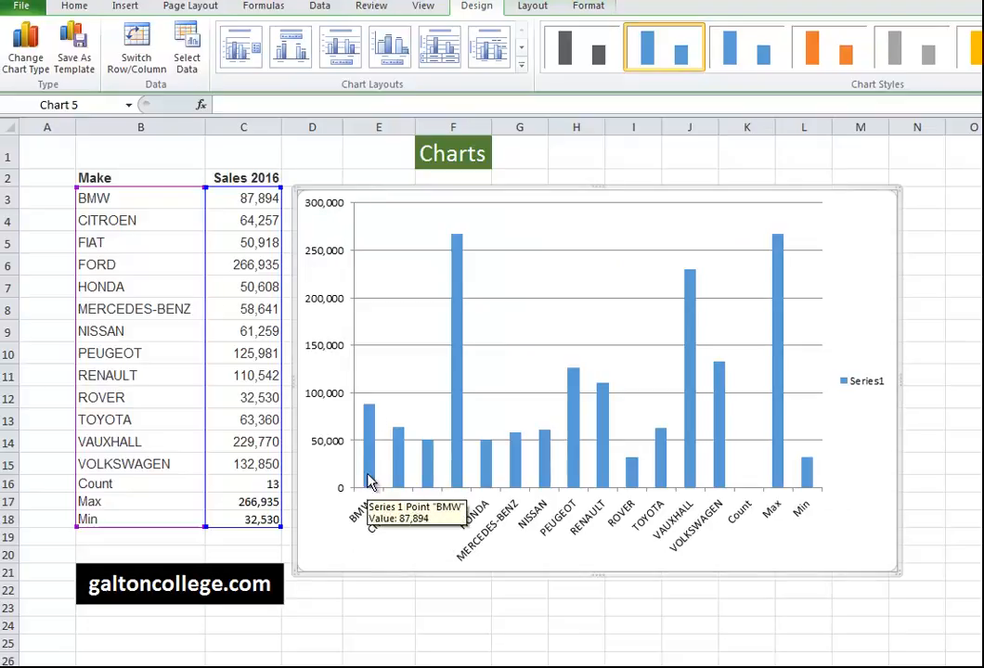
mouse_move(372, 417)
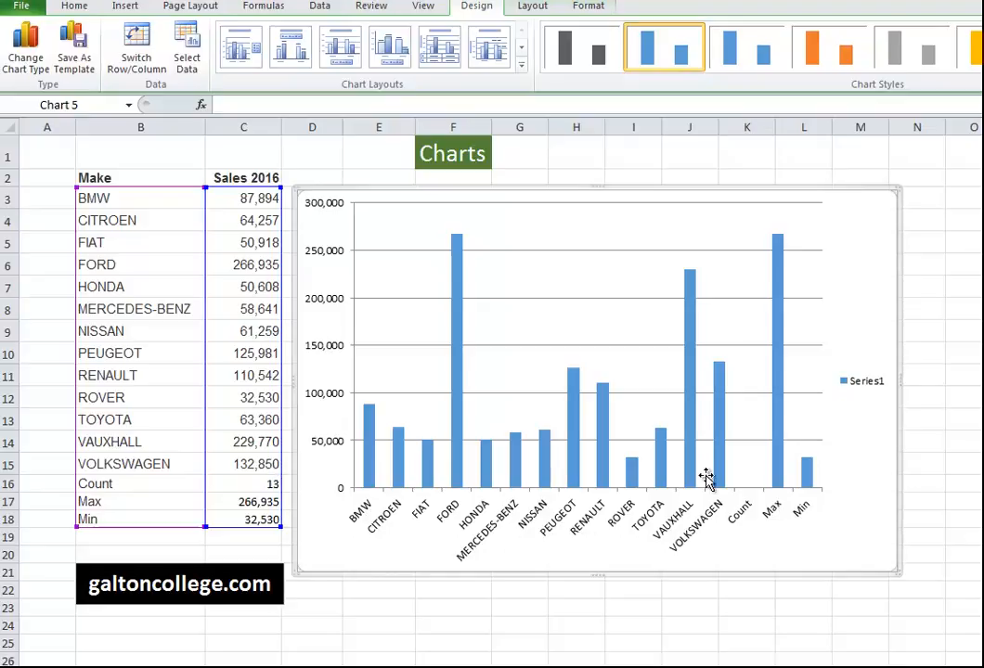
mouse_move(719, 371)
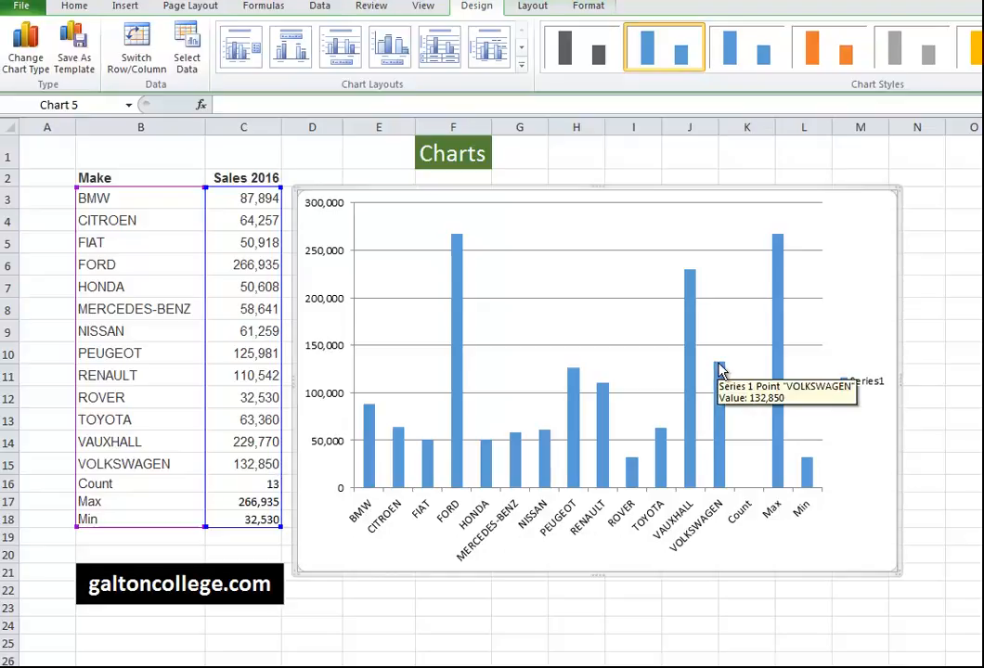